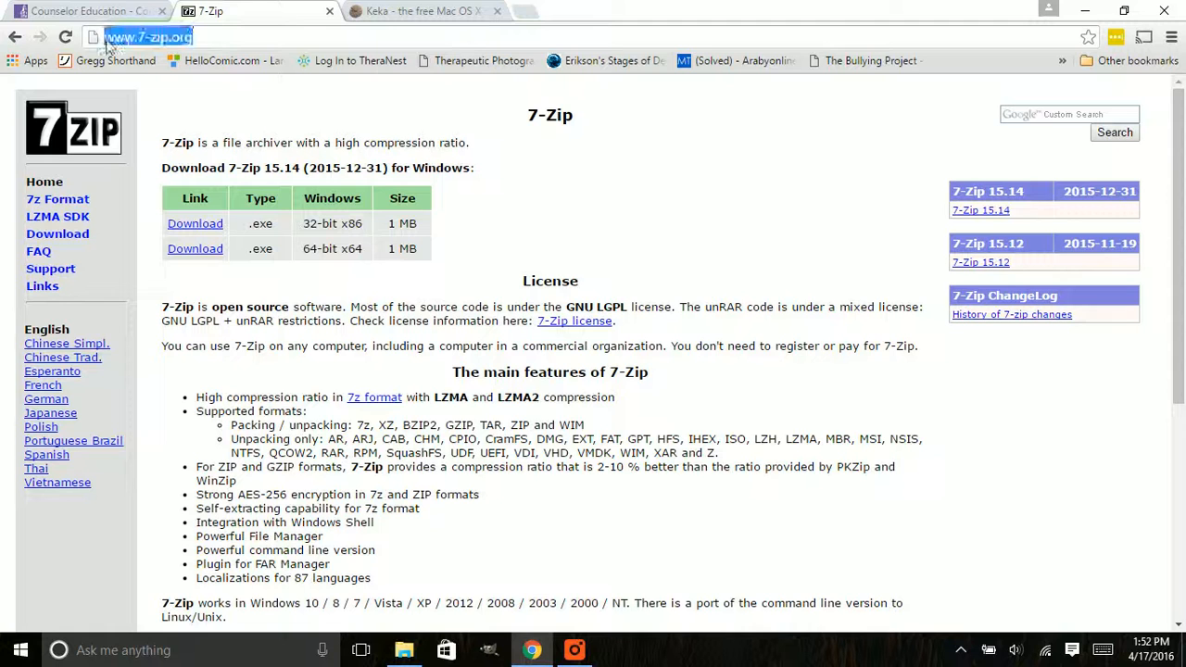
View the Keka download page, minimize the browser, and open the E: drive in File Explorer
key("ctrl+Tab")
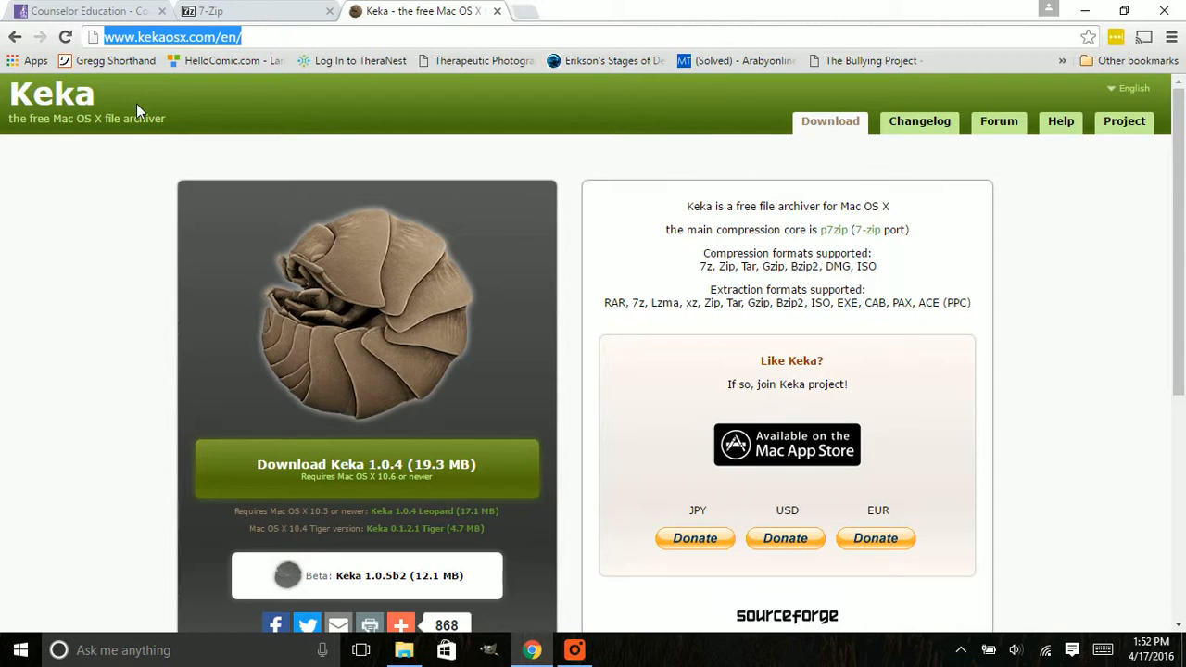
left_click(1082, 16)
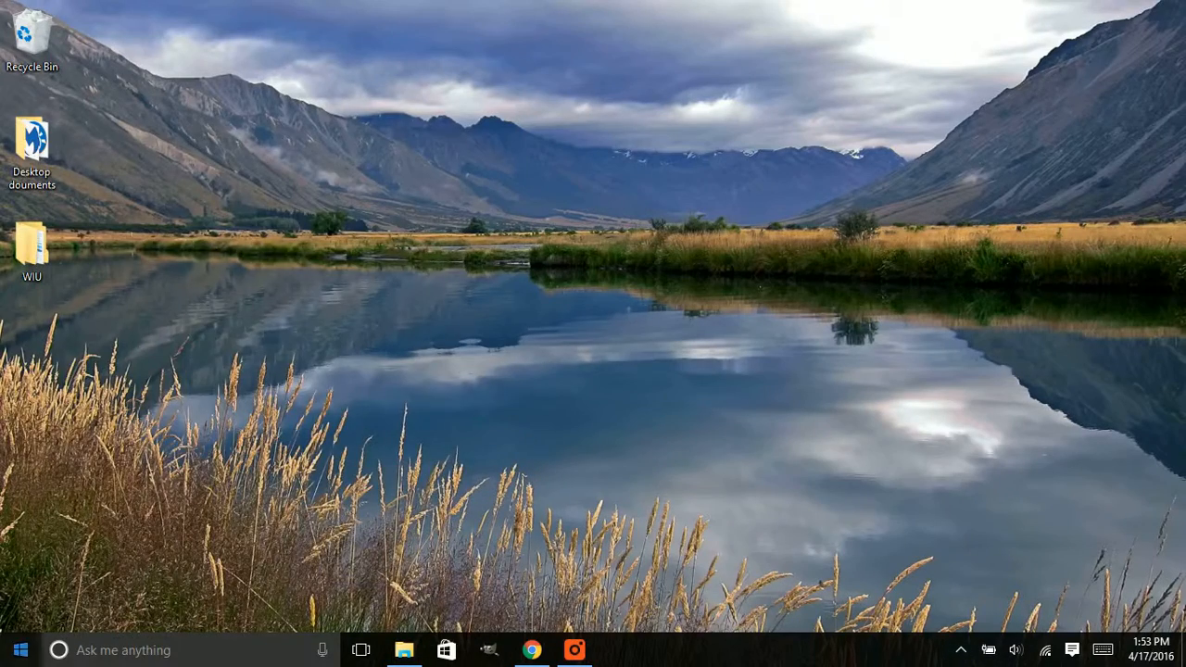
left_click(20, 649)
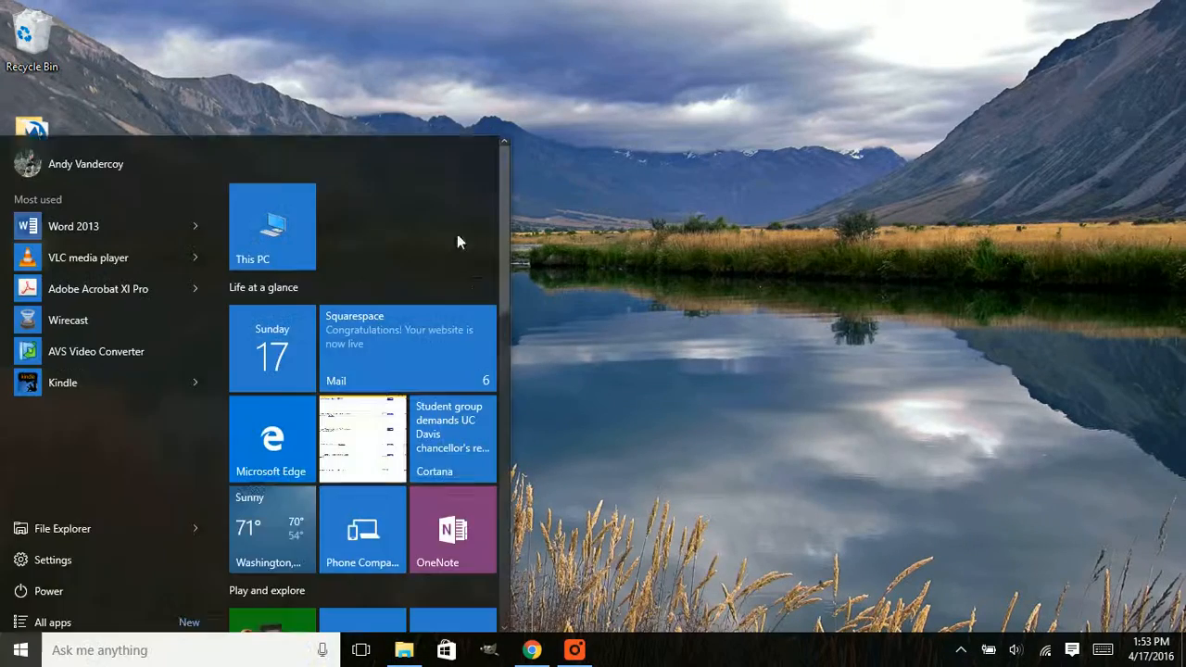
left_click(284, 242)
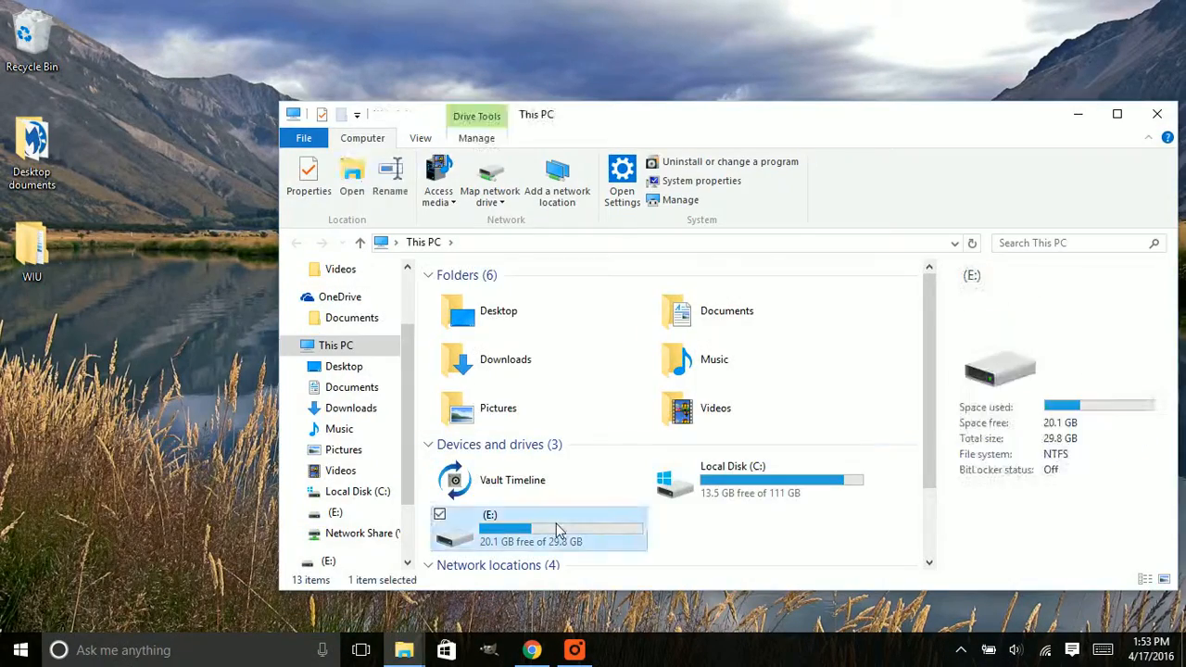
double_click(556, 524)
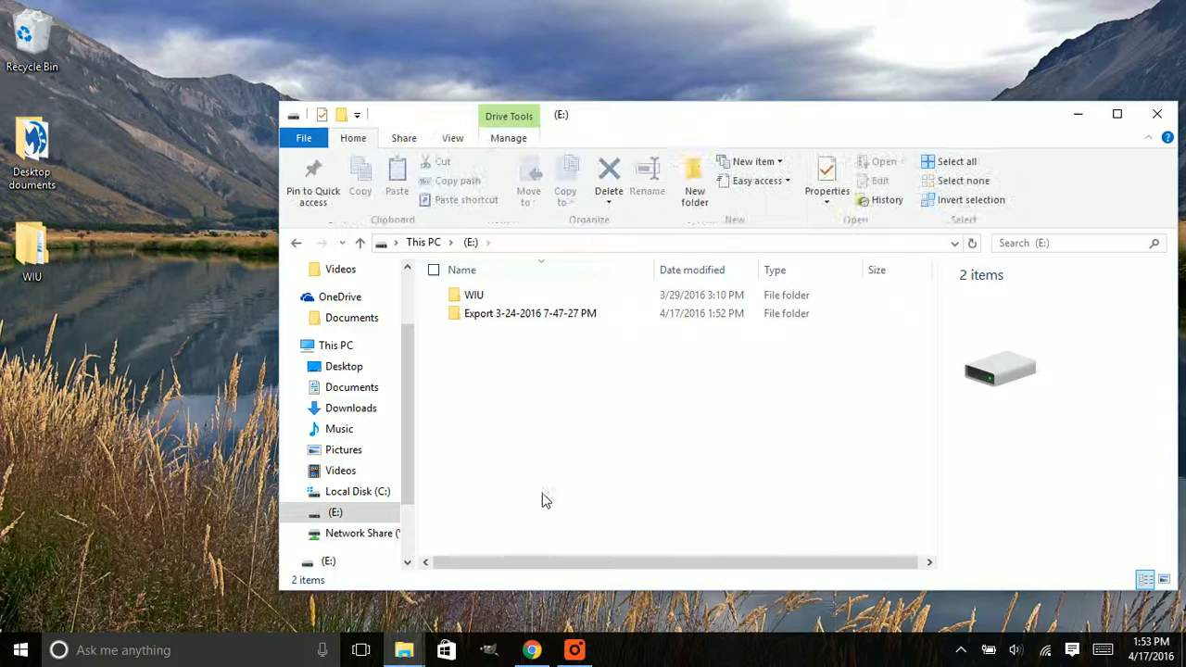
left_click(482, 313)
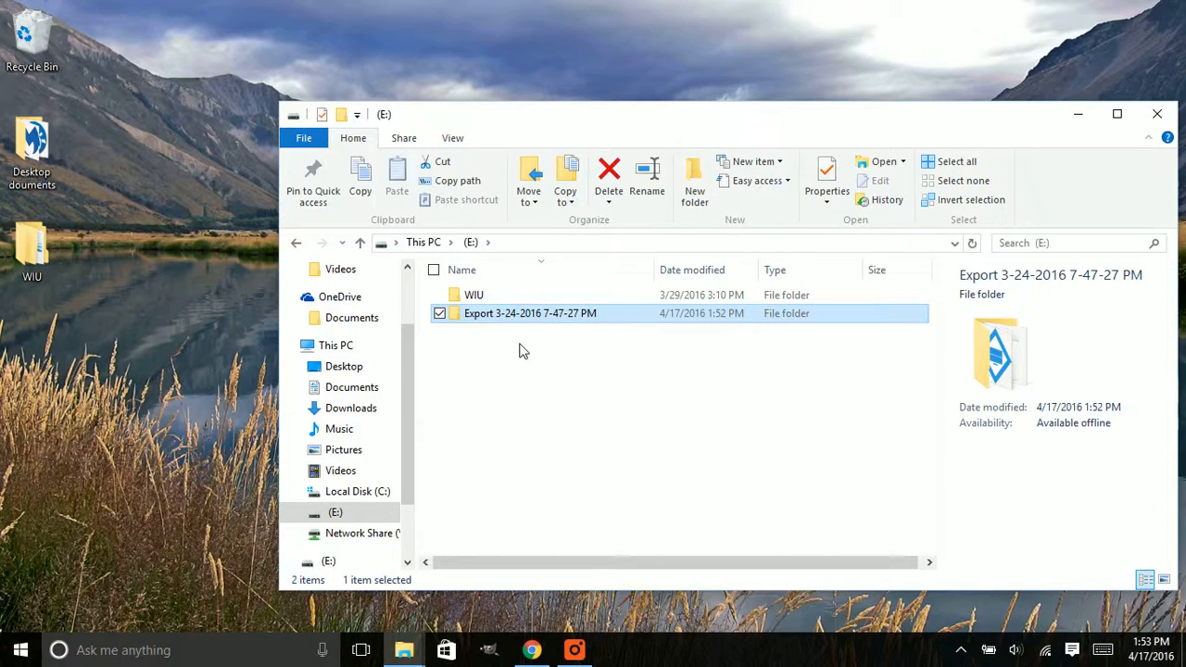
left_click_drag(676, 108, 623, 97)
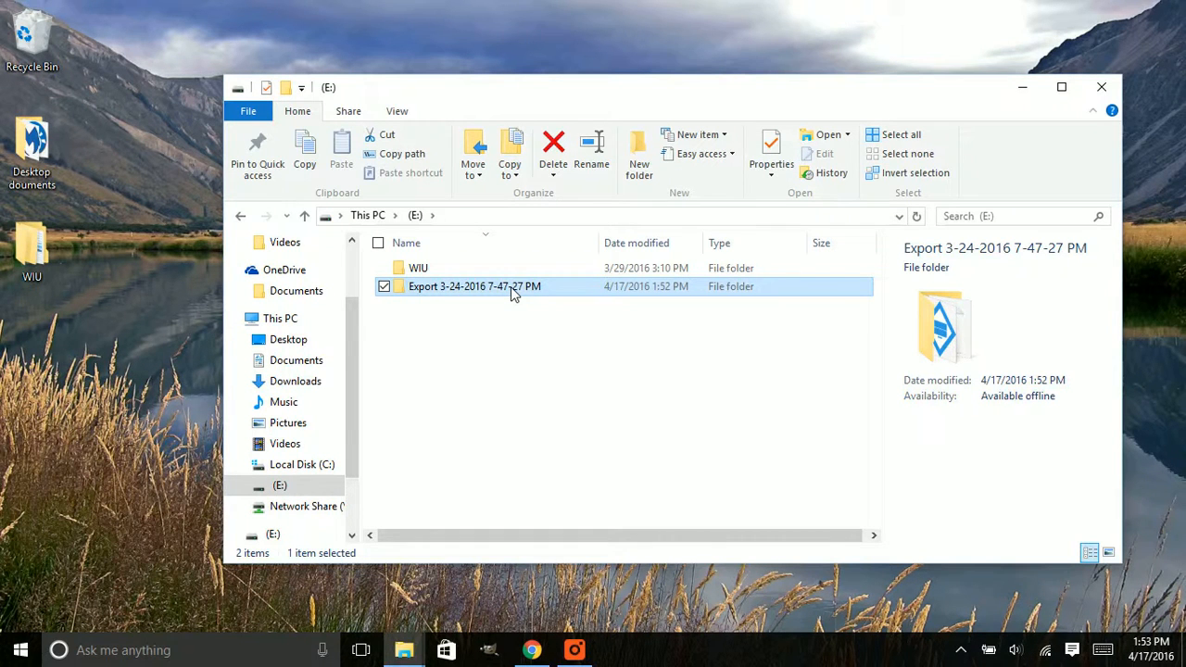
double_click(424, 296)
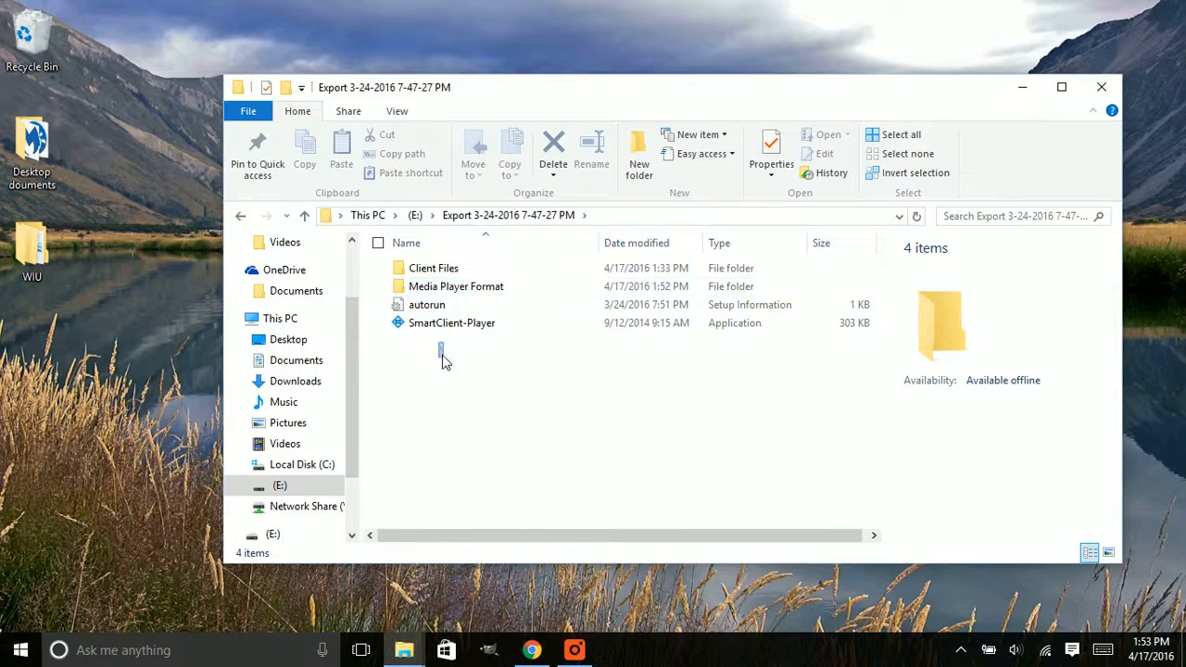
left_click_drag(443, 362, 492, 439)
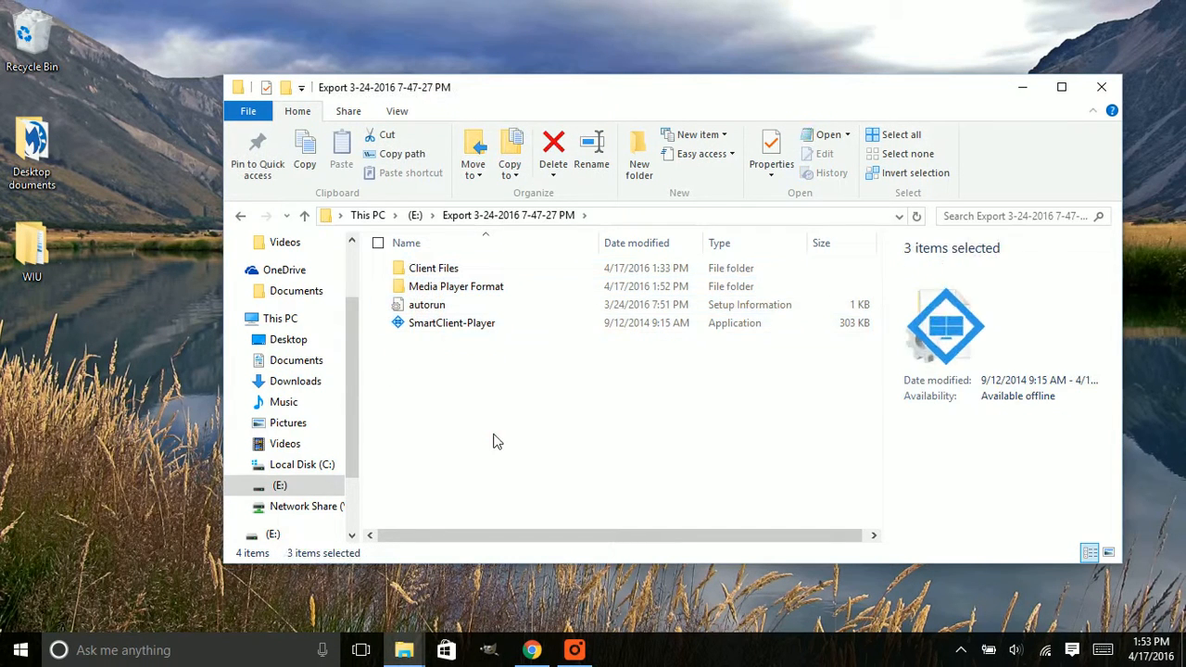
Check the AVI video in the camera subfolder of Media Player Format and return to the export folder
left_click(438, 320)
key("Up")
key("Up")
key("Up")
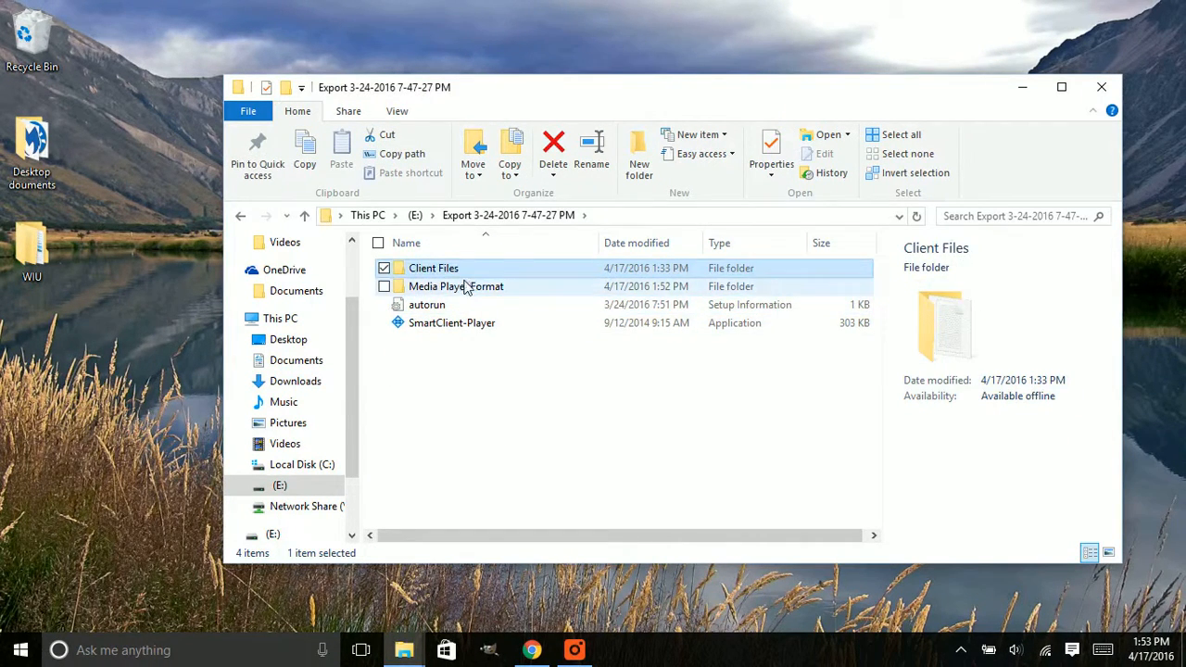
left_click(466, 290)
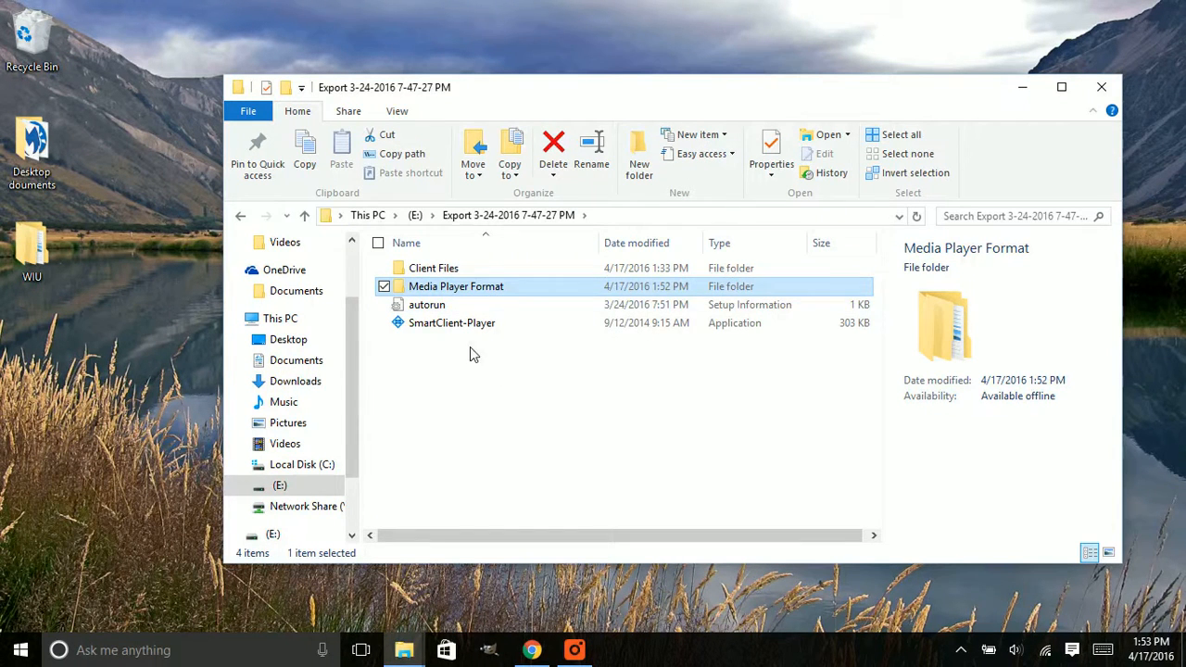
double_click(478, 290)
double_click(468, 271)
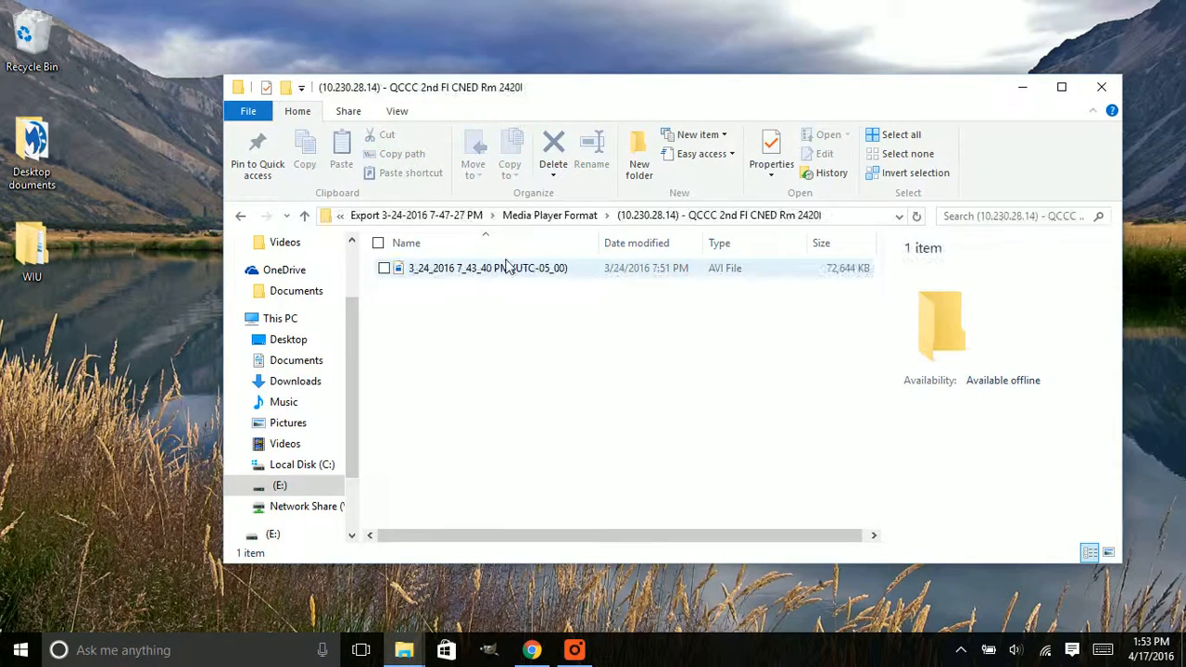
left_click(510, 271)
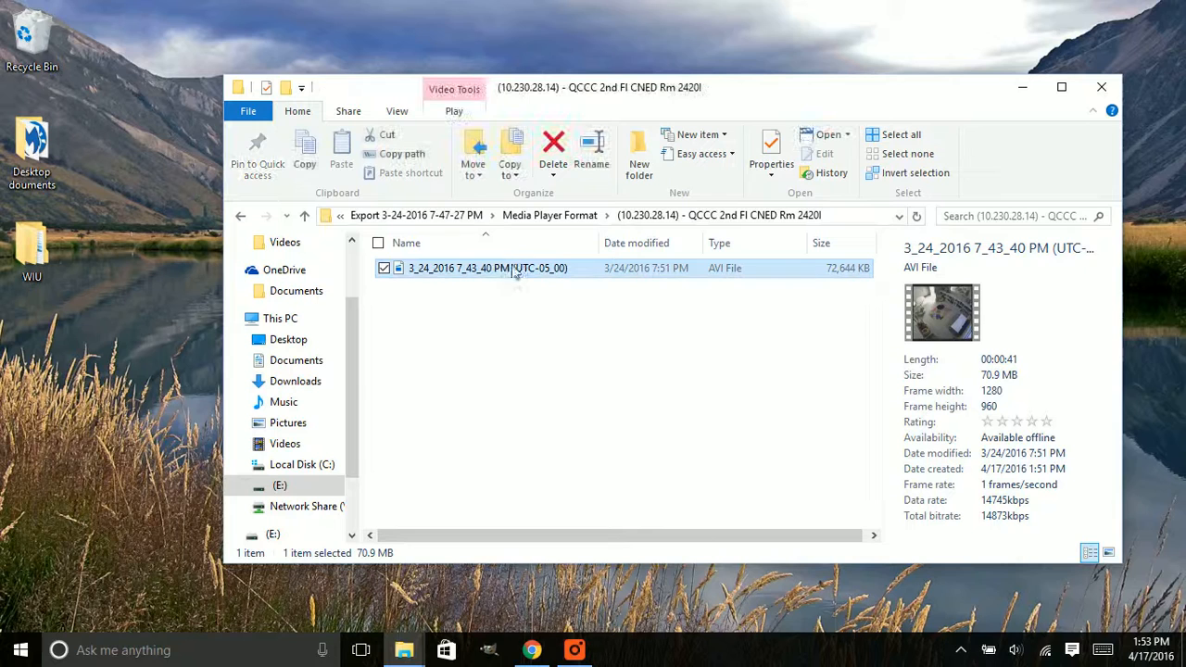
double_click(240, 216)
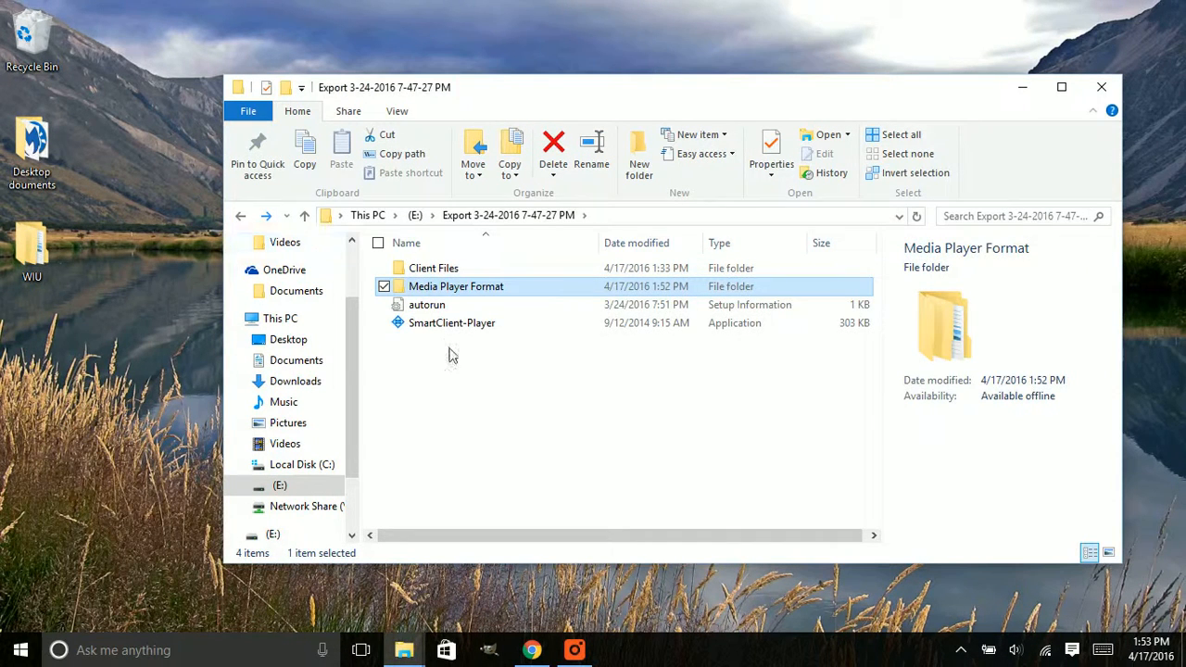
Examine the details of the export folder's items, including Client Files, Media Player Format and autorun
left_click(443, 323)
left_click(432, 306)
left_click(413, 271)
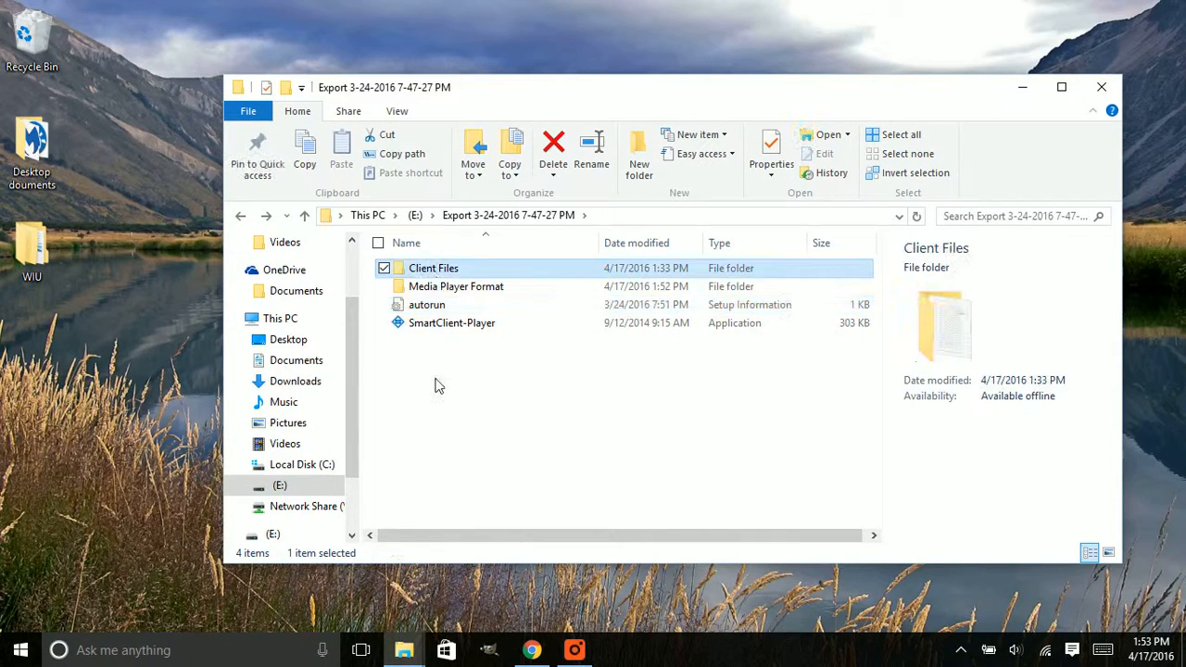
left_click(448, 324)
left_click(435, 306)
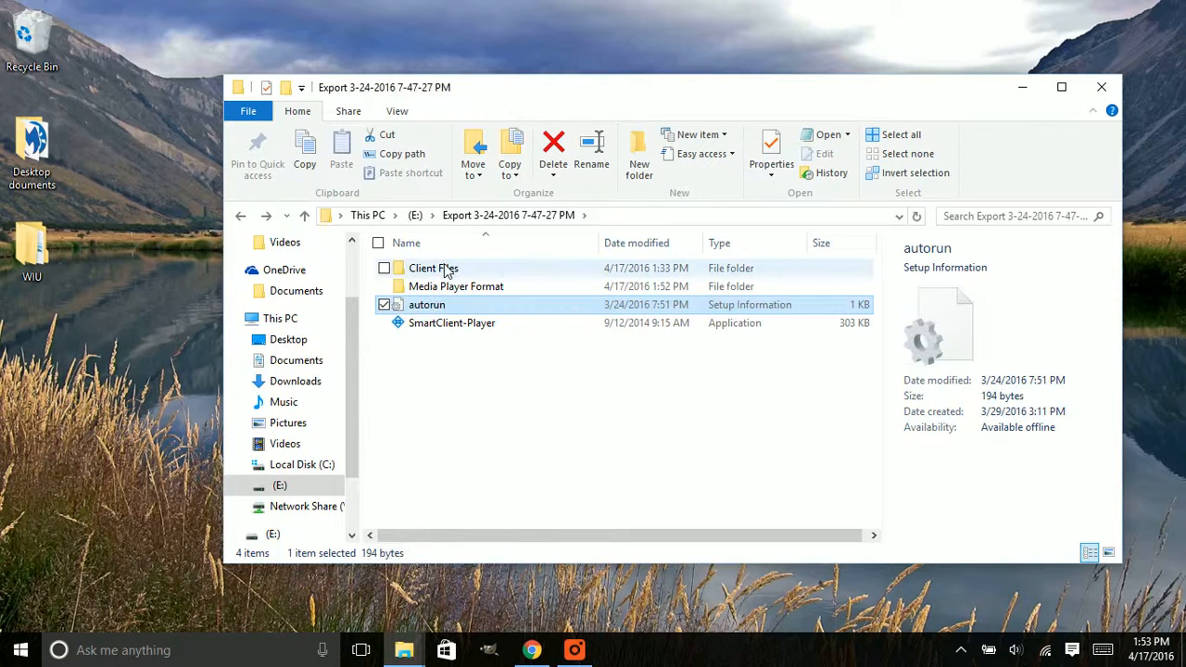
left_click(449, 289)
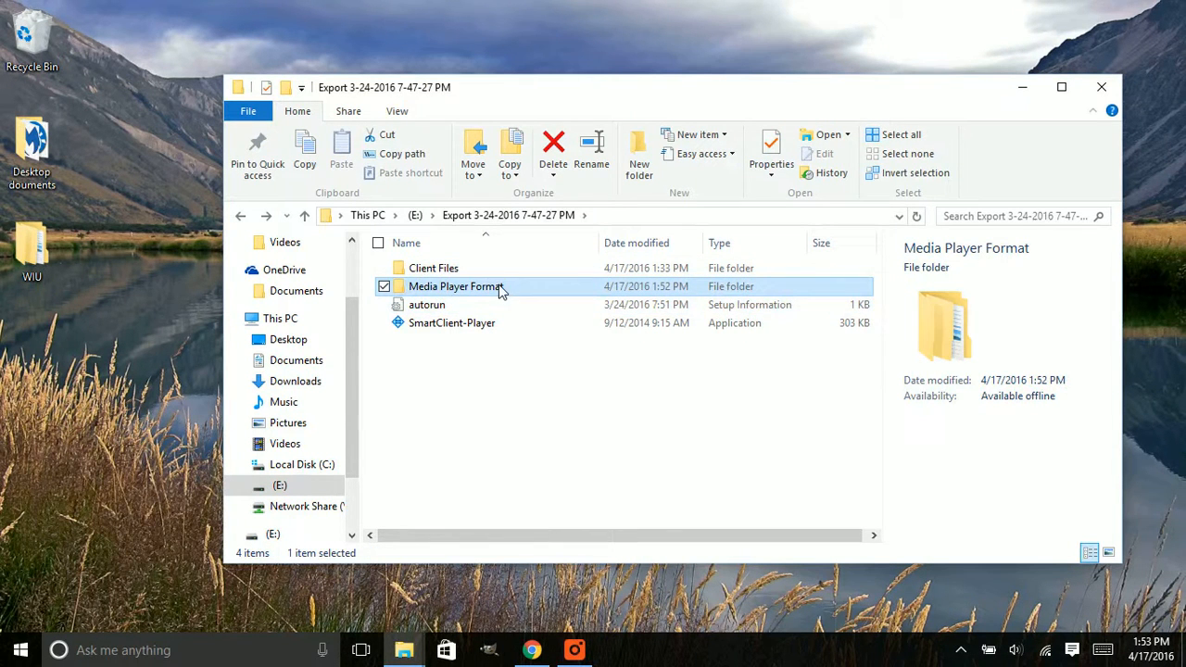
left_click(458, 402)
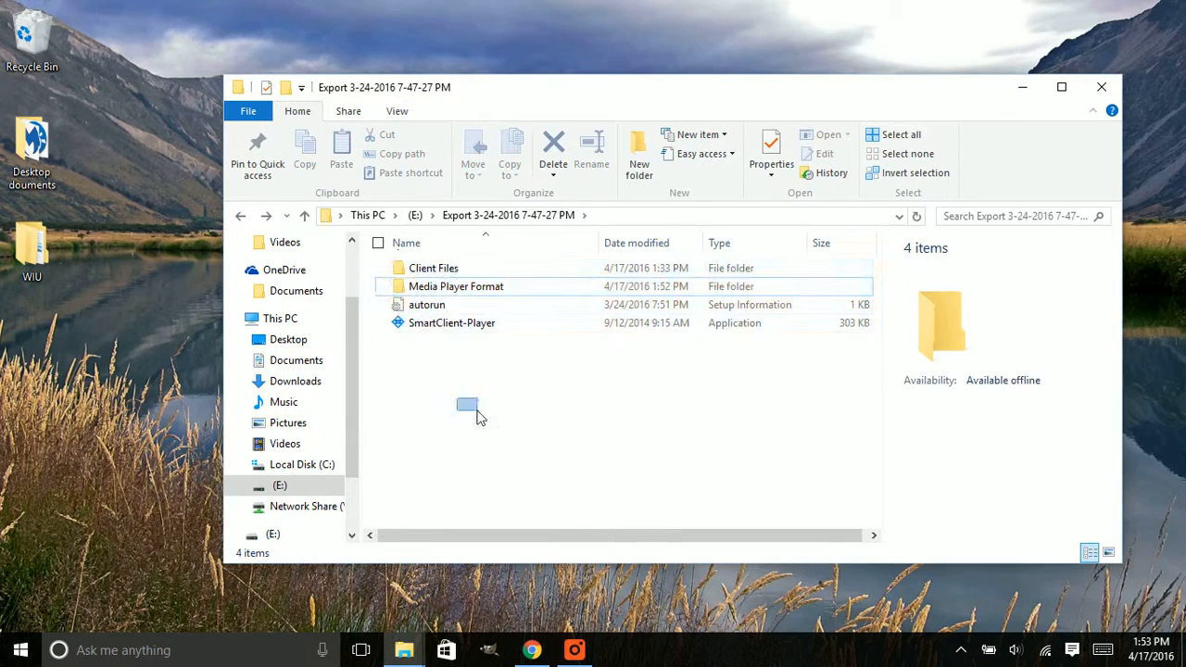
left_click(468, 291)
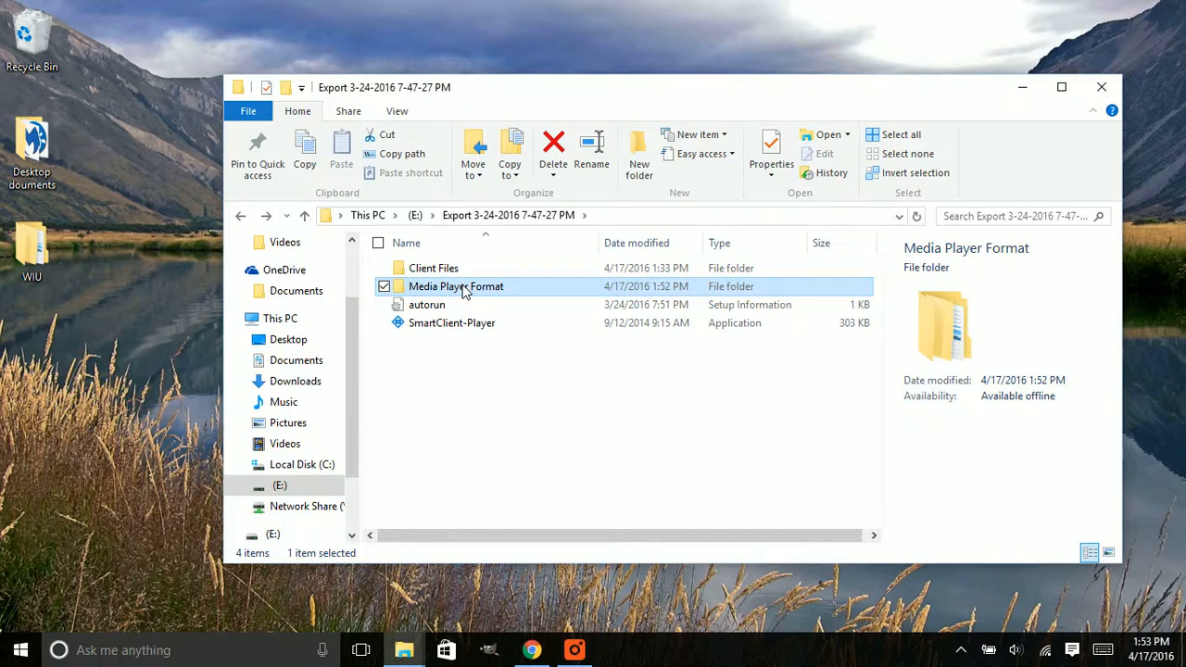
left_click(442, 398)
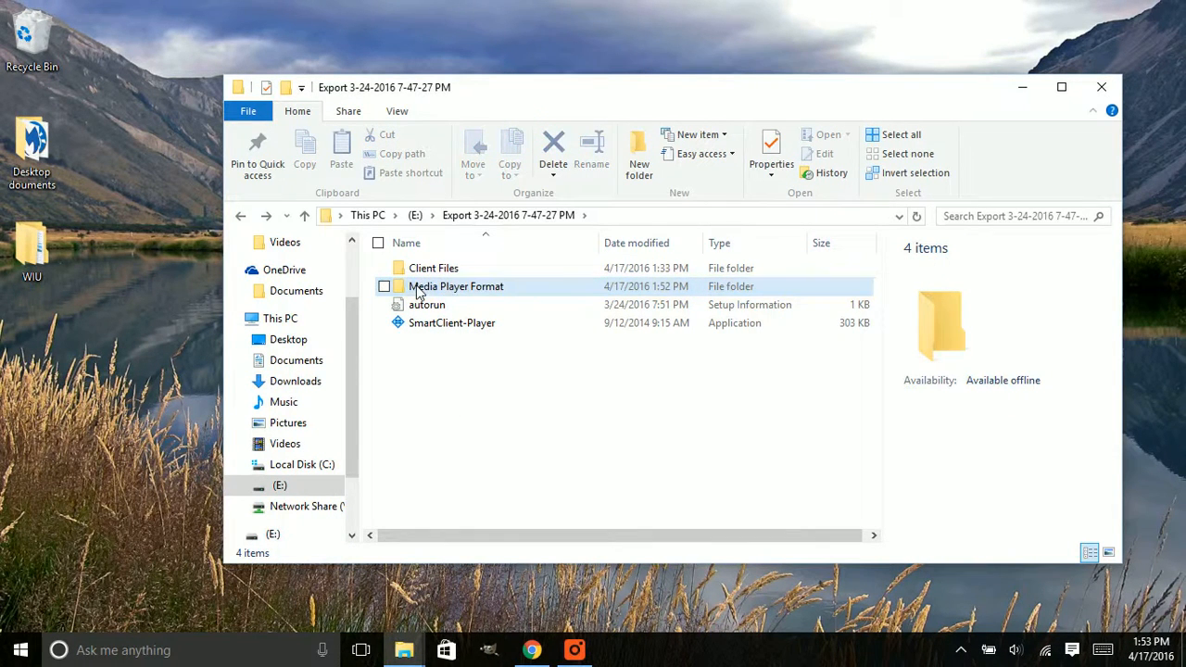
left_click(469, 292)
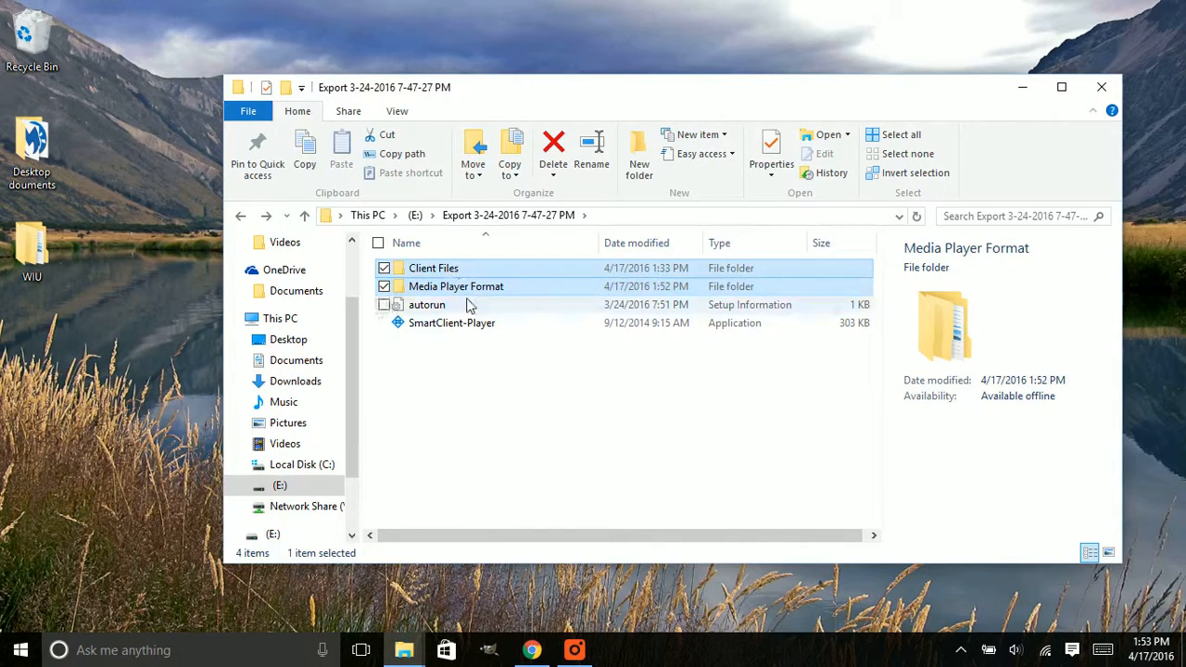
left_click(454, 268, "ctrl")
right_click(458, 267)
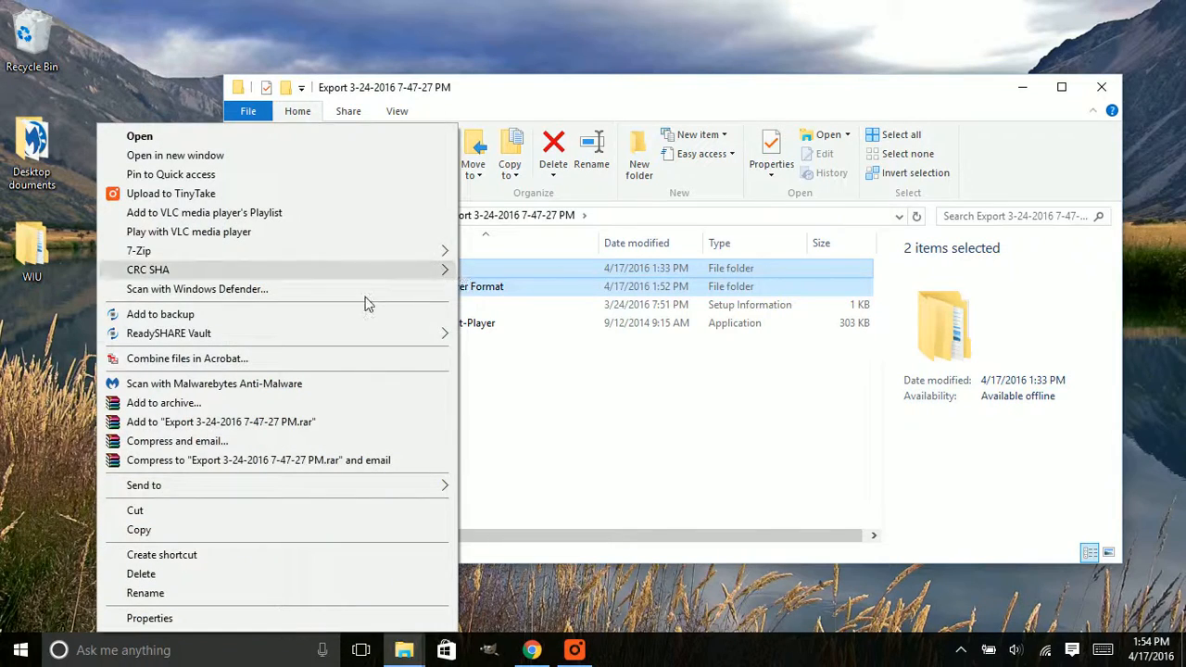
mouse_move(315, 252)
left_click(607, 449)
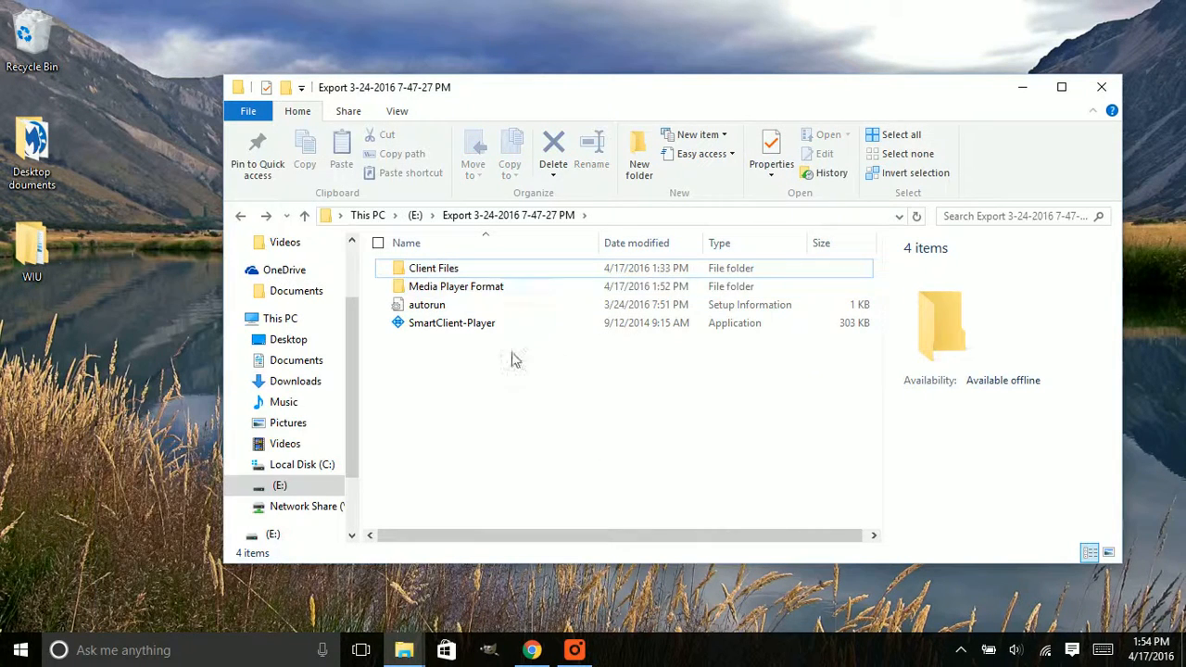
Set up a 7-Zip archive of the Media Player Format folder, with 7z as the archive format
left_click(469, 292)
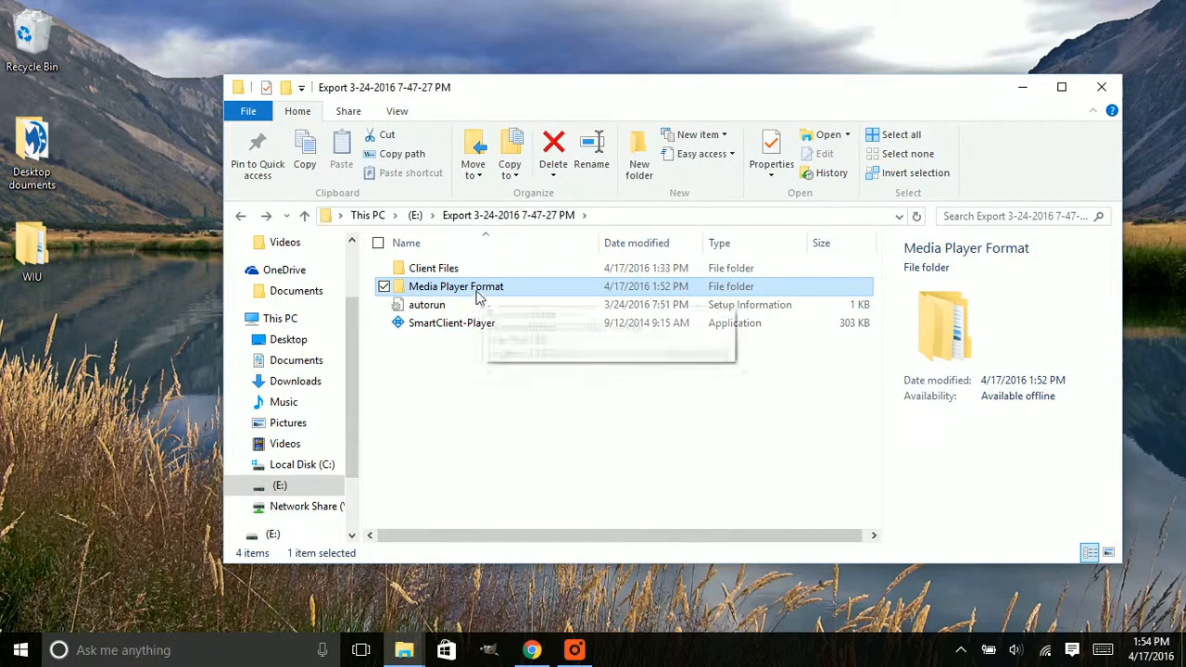
right_click(481, 295)
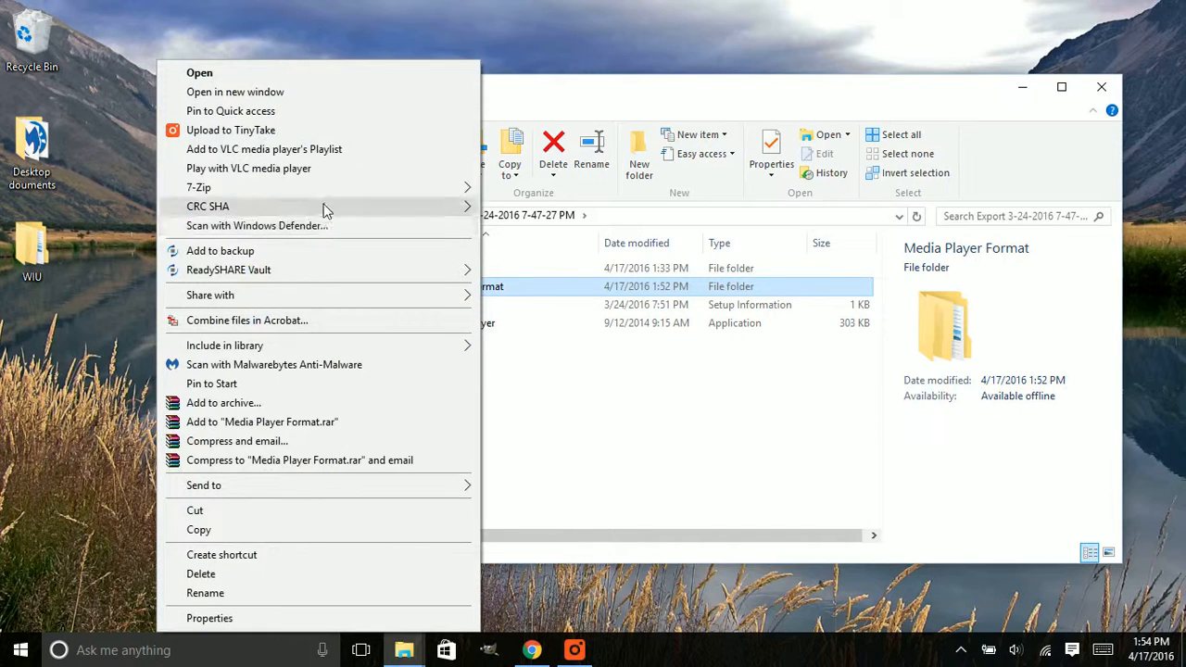
mouse_move(290, 189)
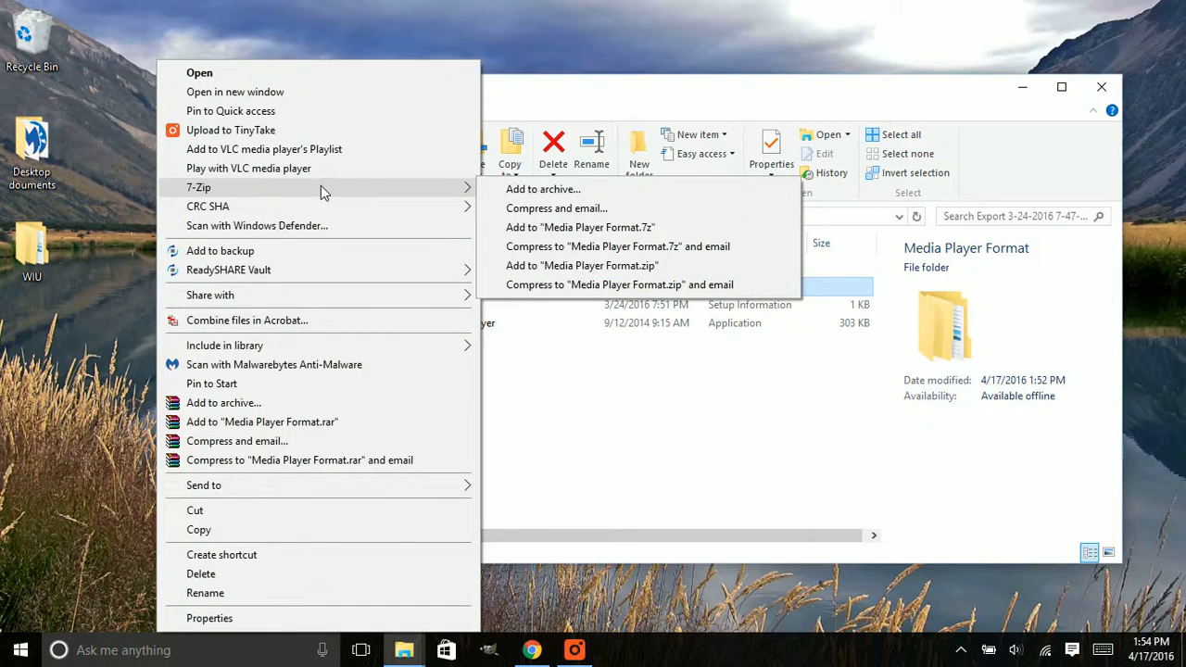
left_click(520, 194)
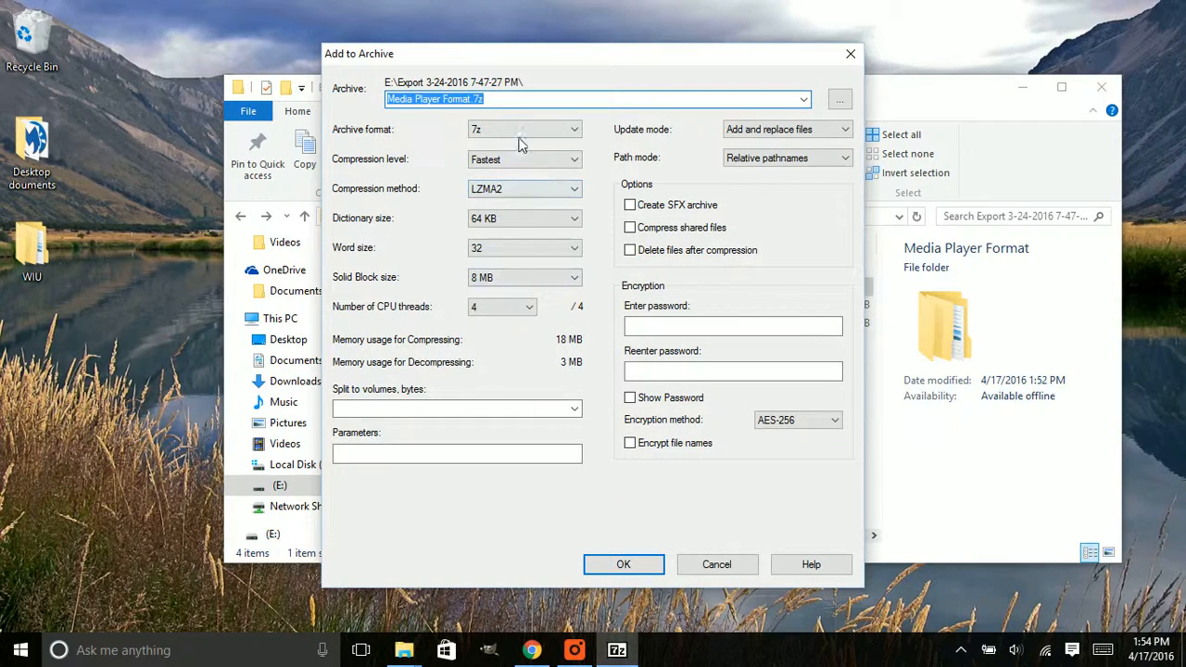
left_click(517, 135)
left_click(486, 146)
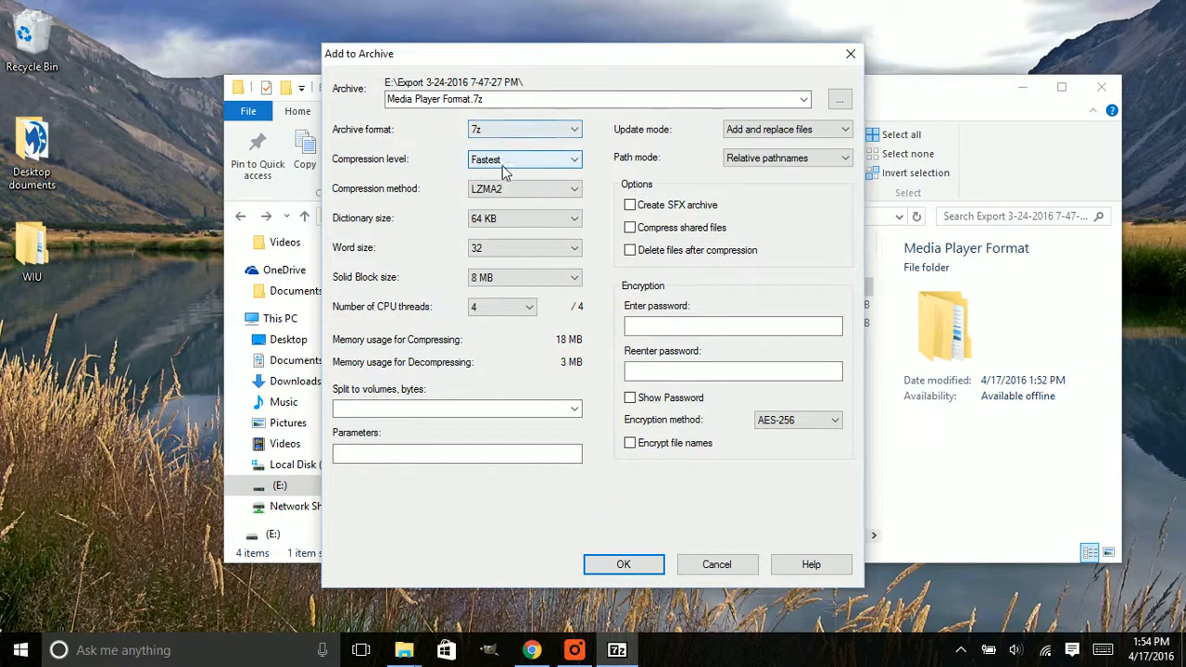
Enter and re-enter the encryption password and create the Media Player Format.7z archive
left_click(626, 325)
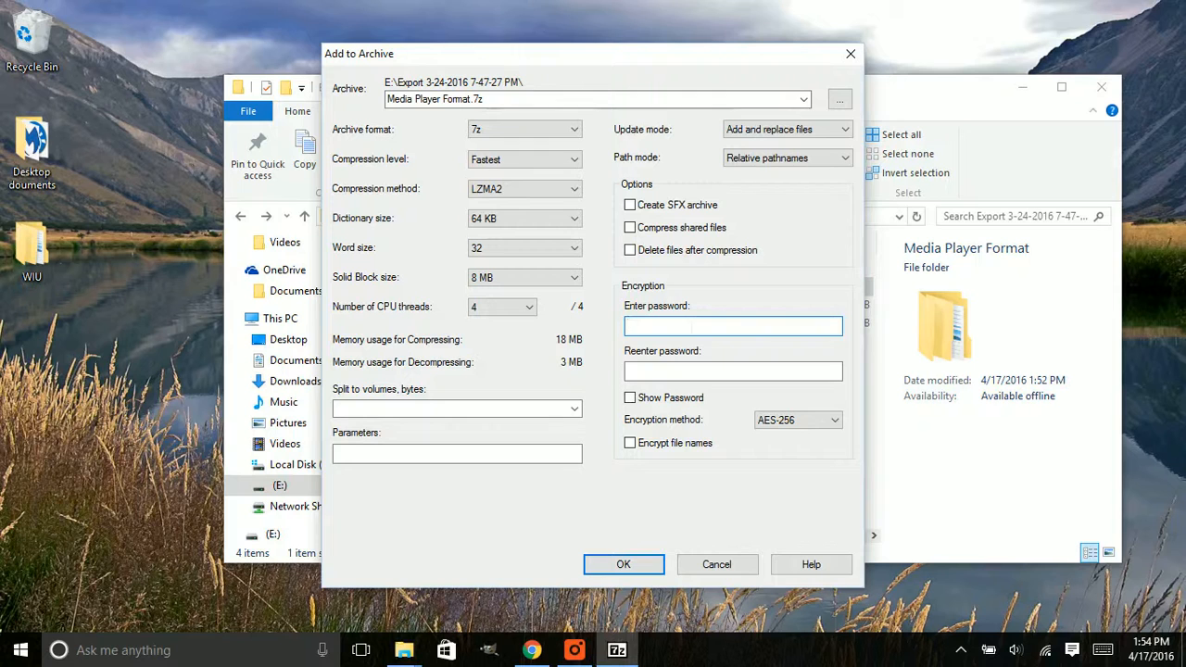
type("*********")
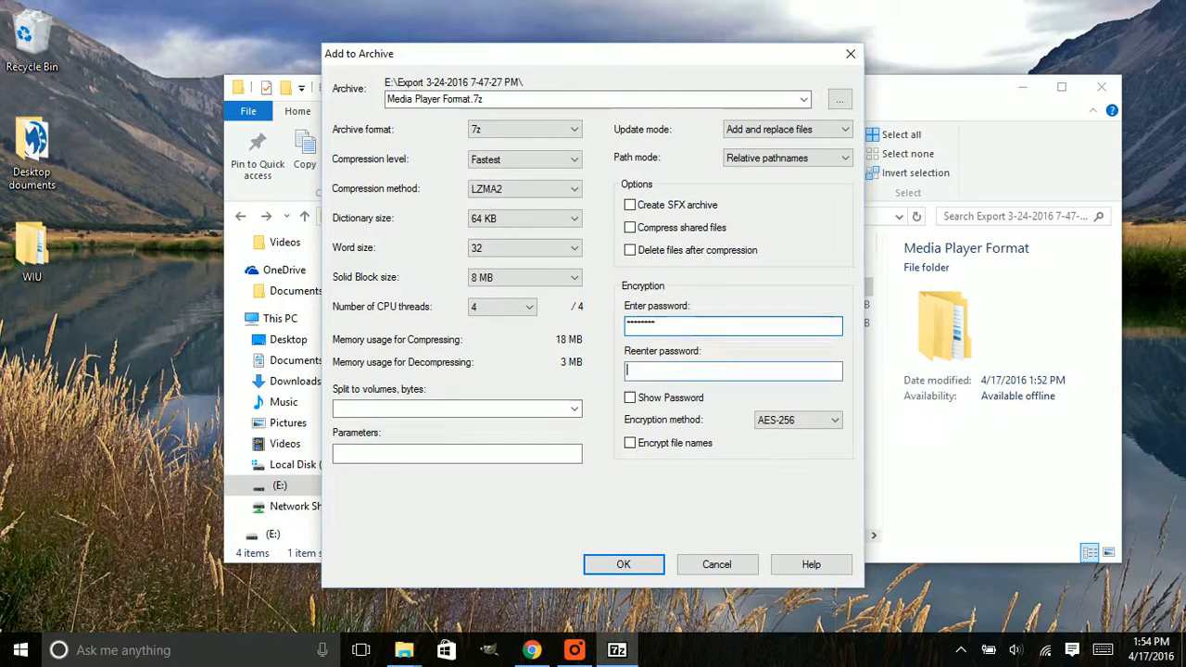
key("Tab")
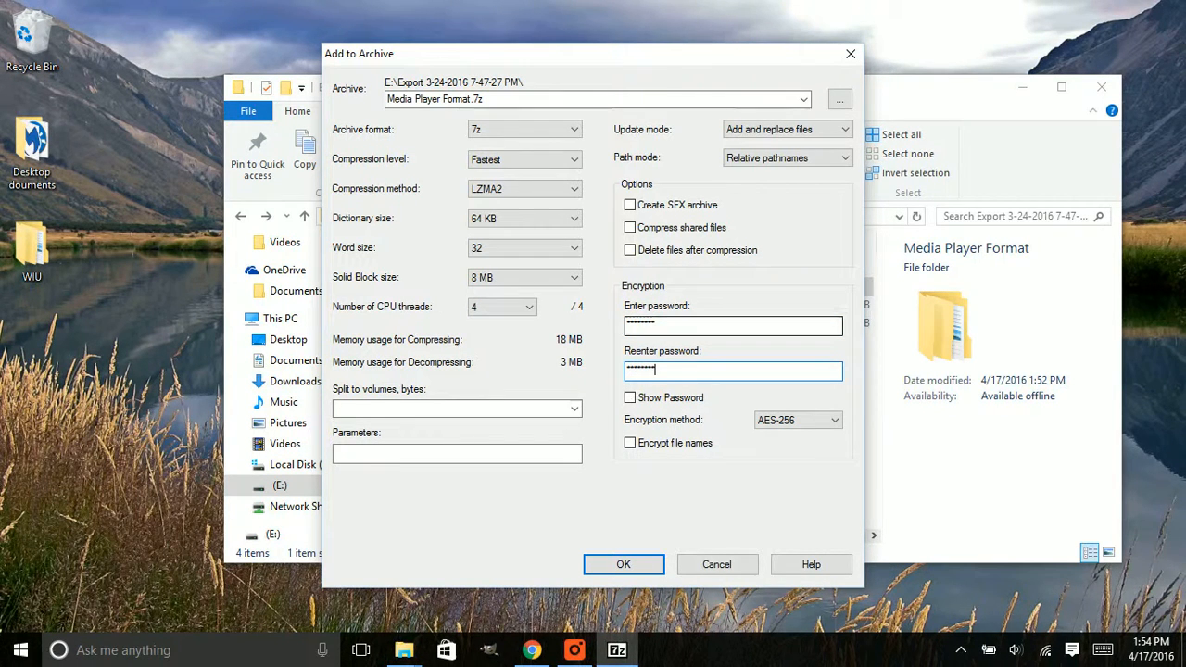
left_click(625, 564)
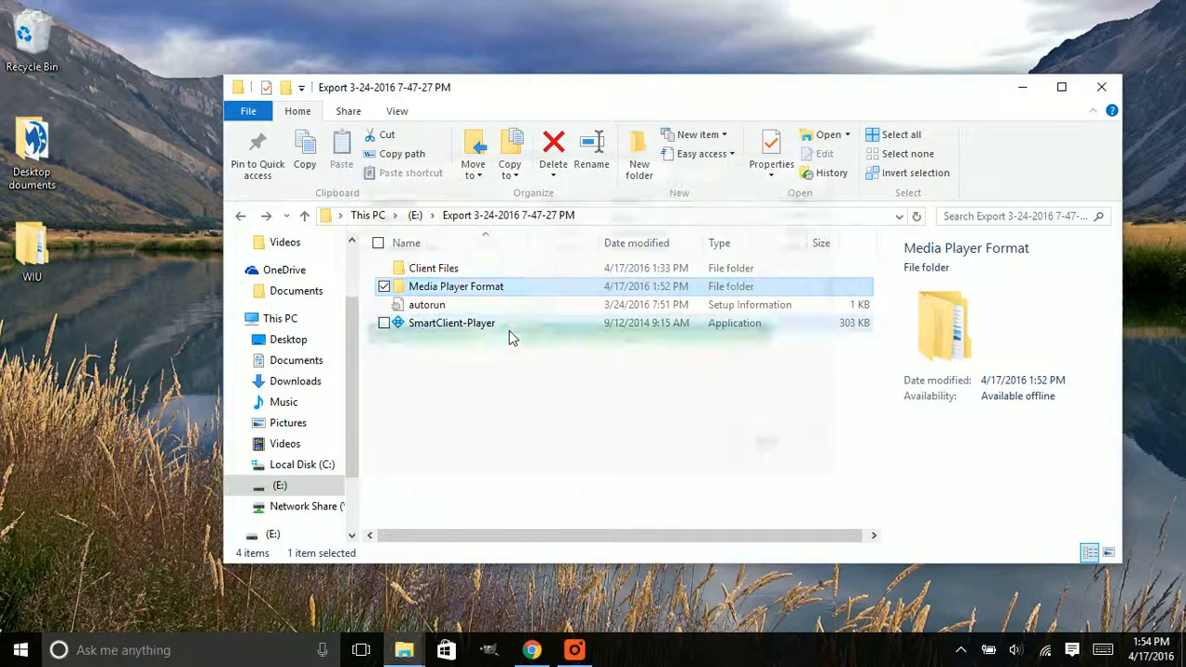
left_click(476, 371)
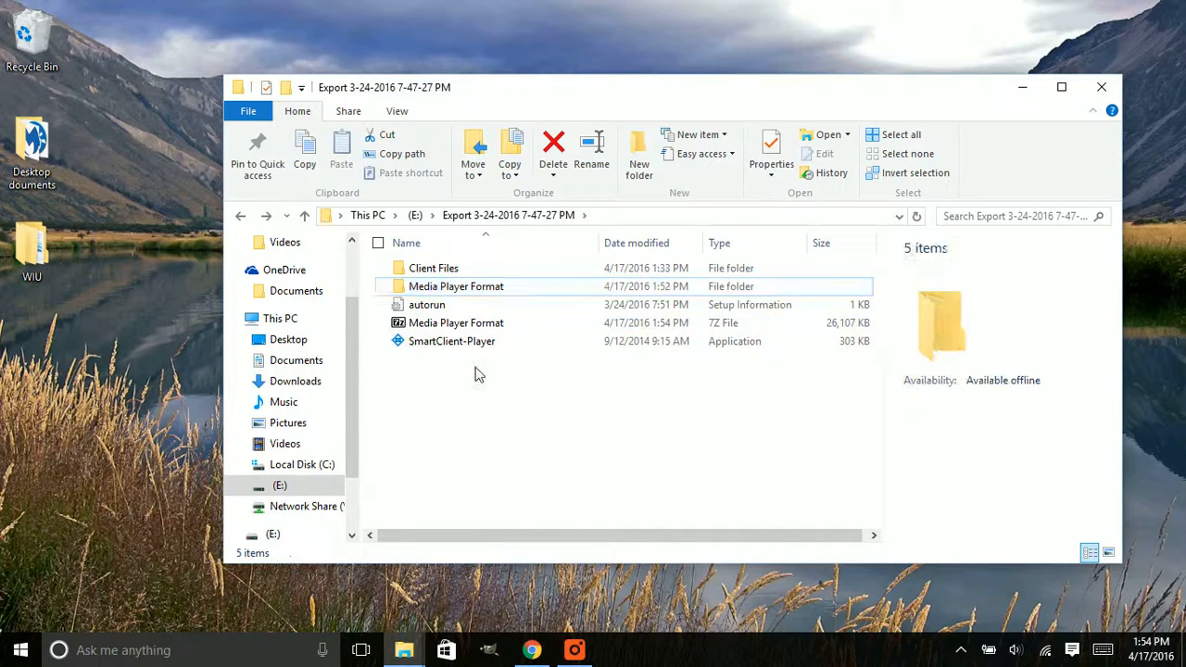
left_click(446, 272)
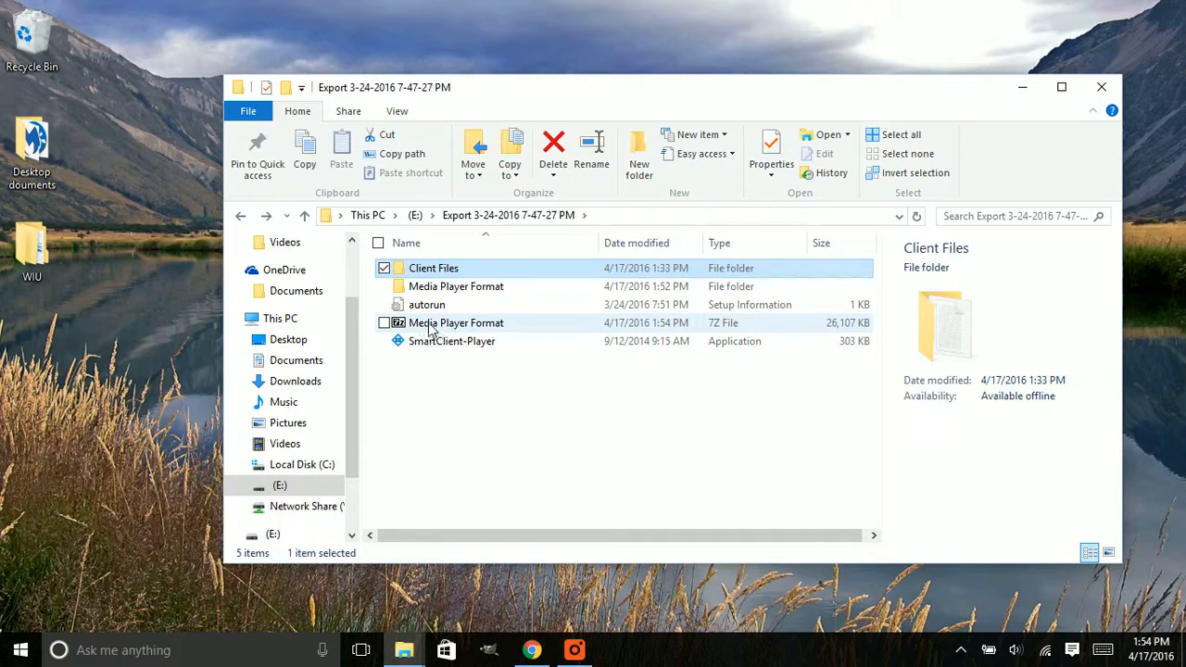
right_click(435, 271)
left_click(498, 383)
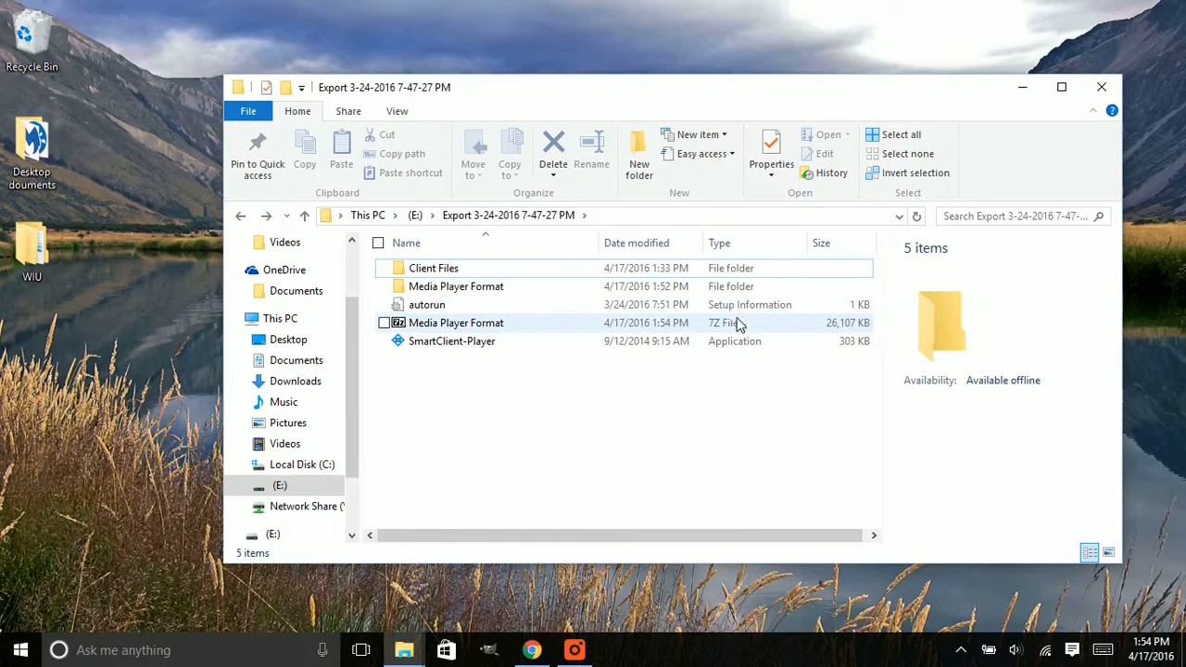
Compare the details of the original Media Player Format folder with those of the Media Player Format 7Z file
left_click(468, 287)
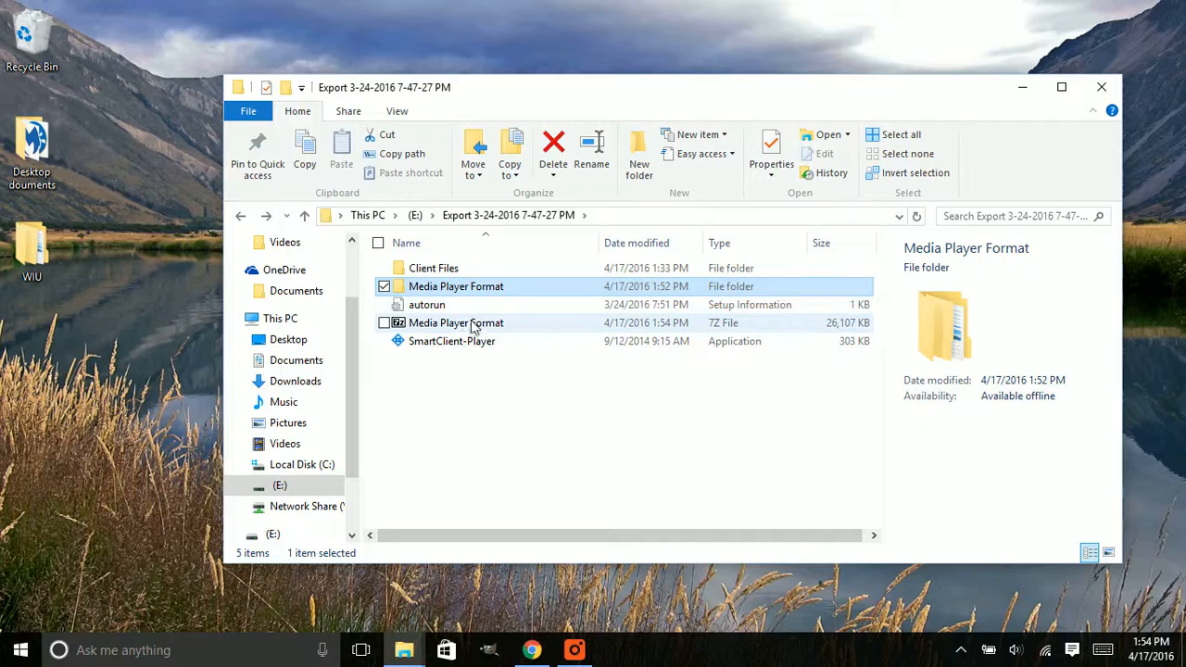
left_click(473, 324)
left_click(454, 288)
left_click(484, 321)
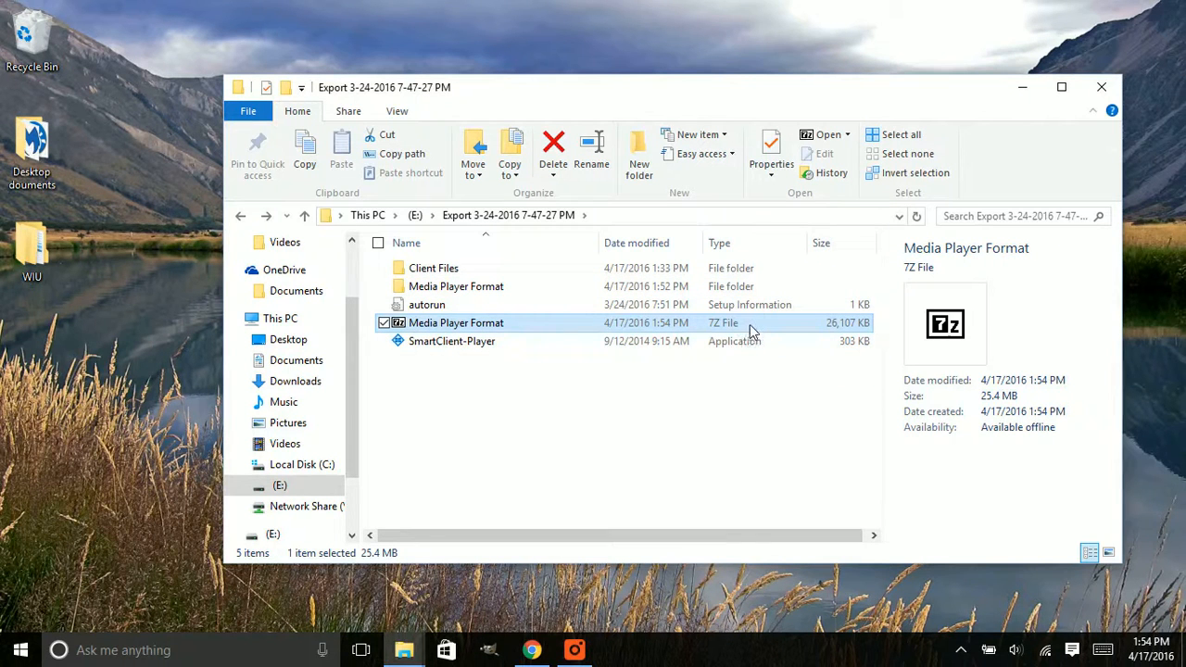
mouse_move(465, 418)
left_mouse_down()
mouse_move(389, 312)
mouse_move(451, 339)
mouse_move(463, 408)
left_mouse_up()
Check the details of the original AVI video inside the Media Player Format folder and return to the export folder
left_click(445, 290)
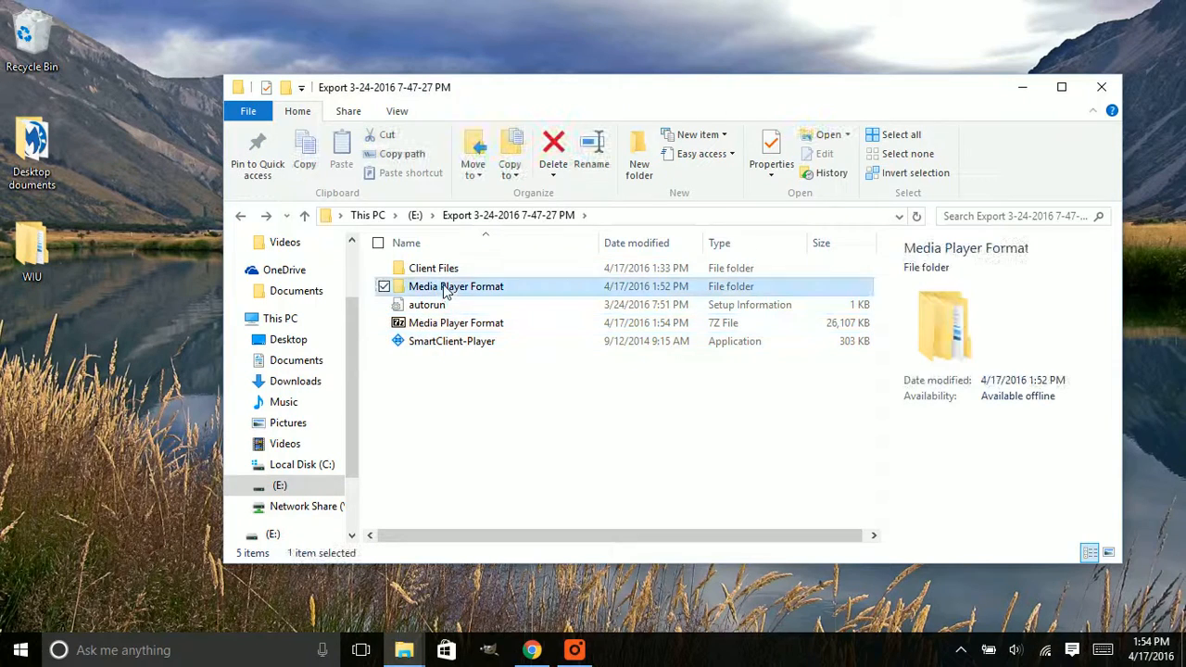
double_click(443, 291)
double_click(429, 268)
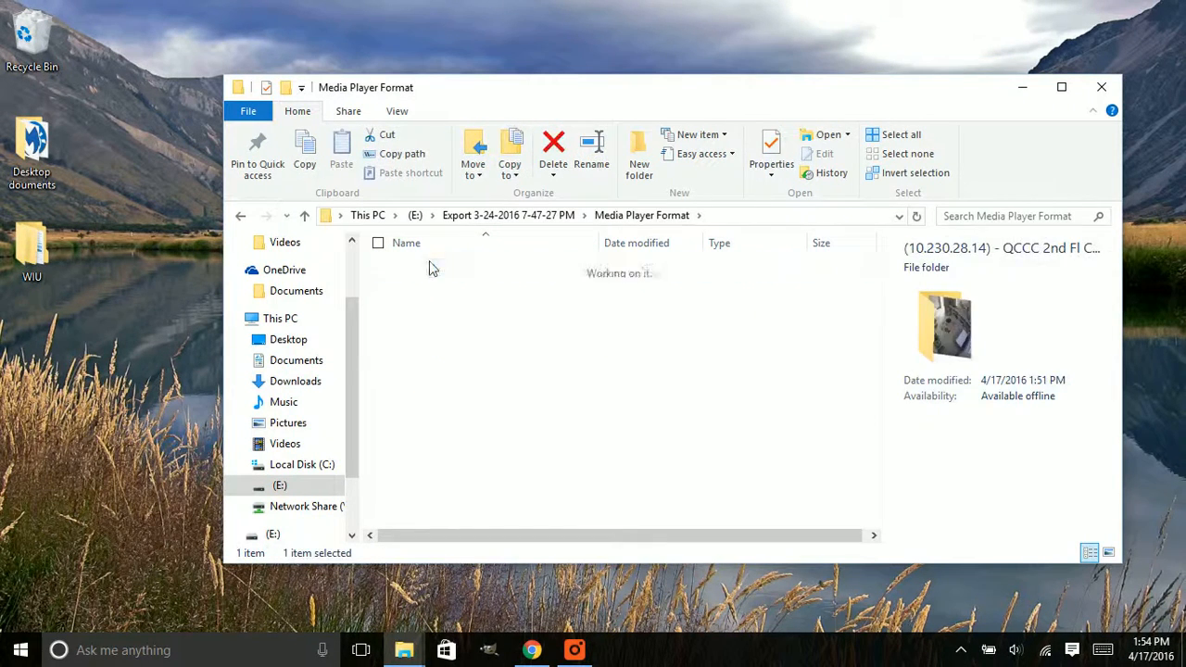
left_click(431, 270)
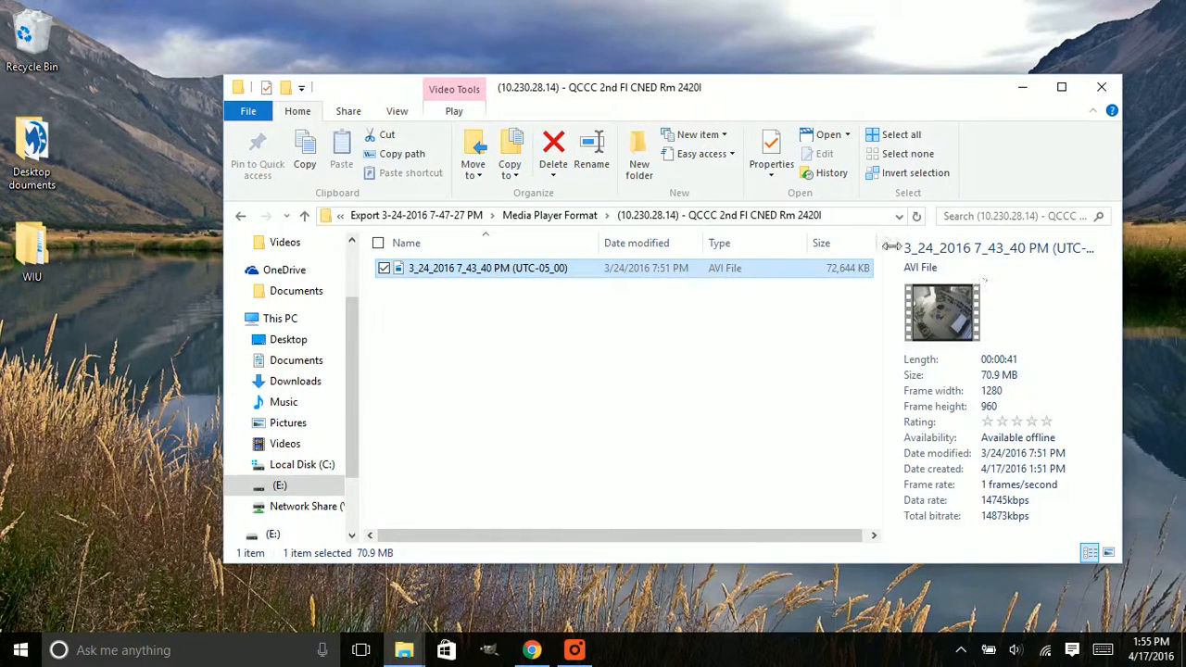
left_click(239, 218)
left_click(240, 220)
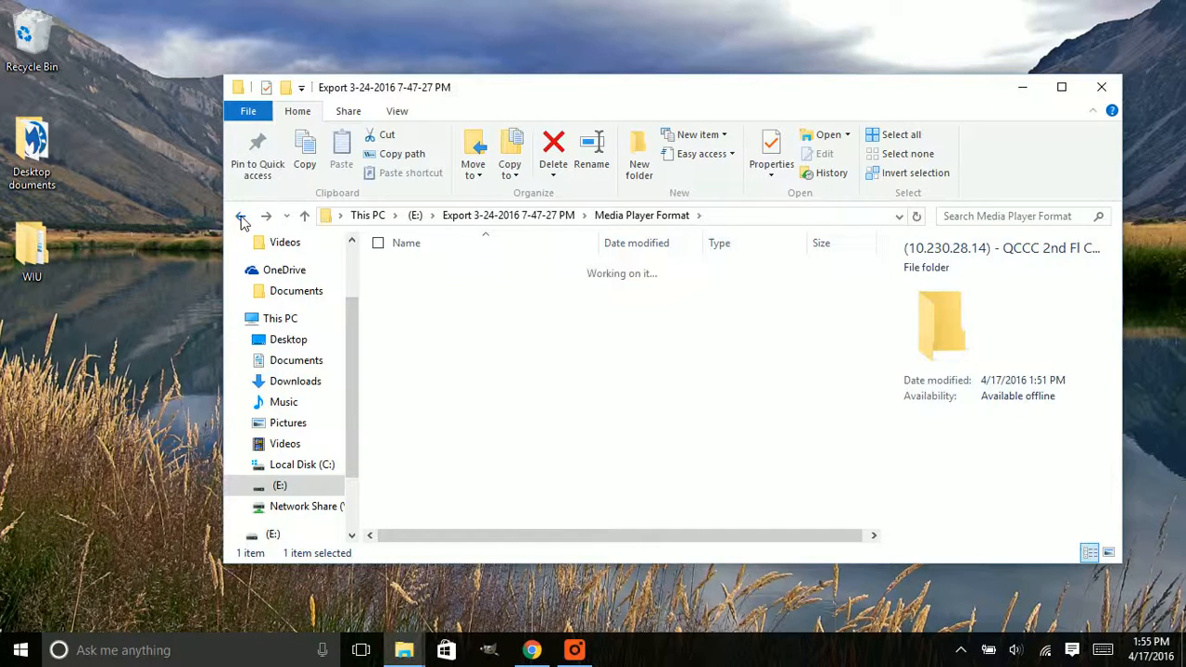
left_click(514, 390)
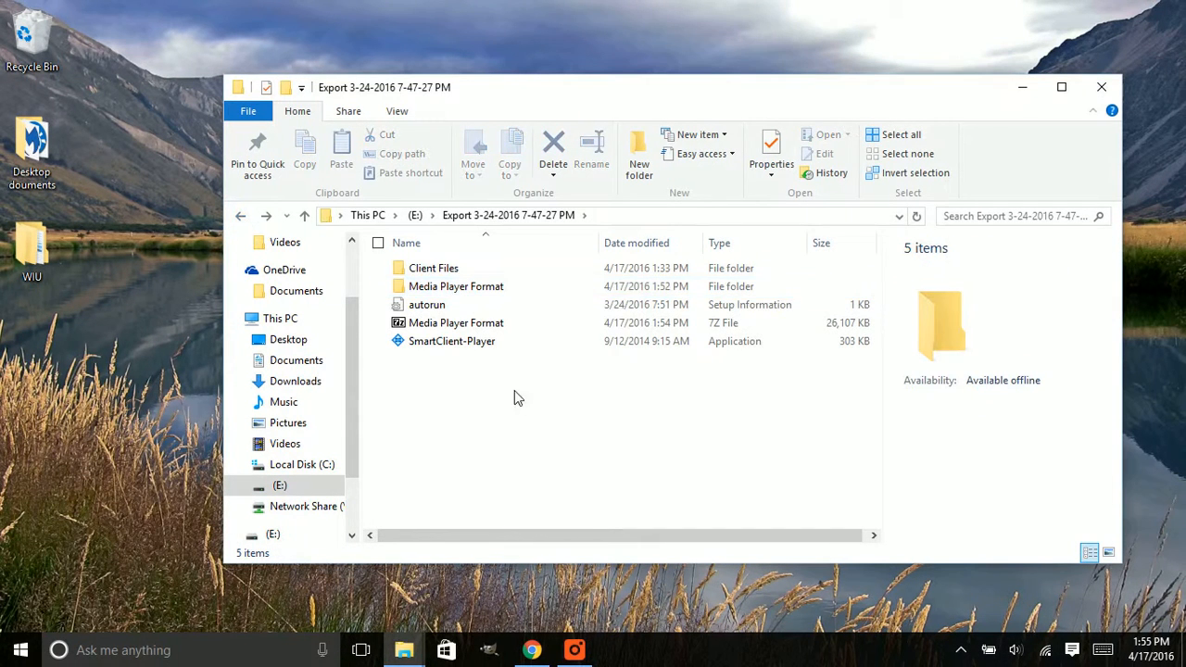
Permanently delete the original unencrypted Media Player Format folder, keeping the 7Z archive
left_click(430, 289)
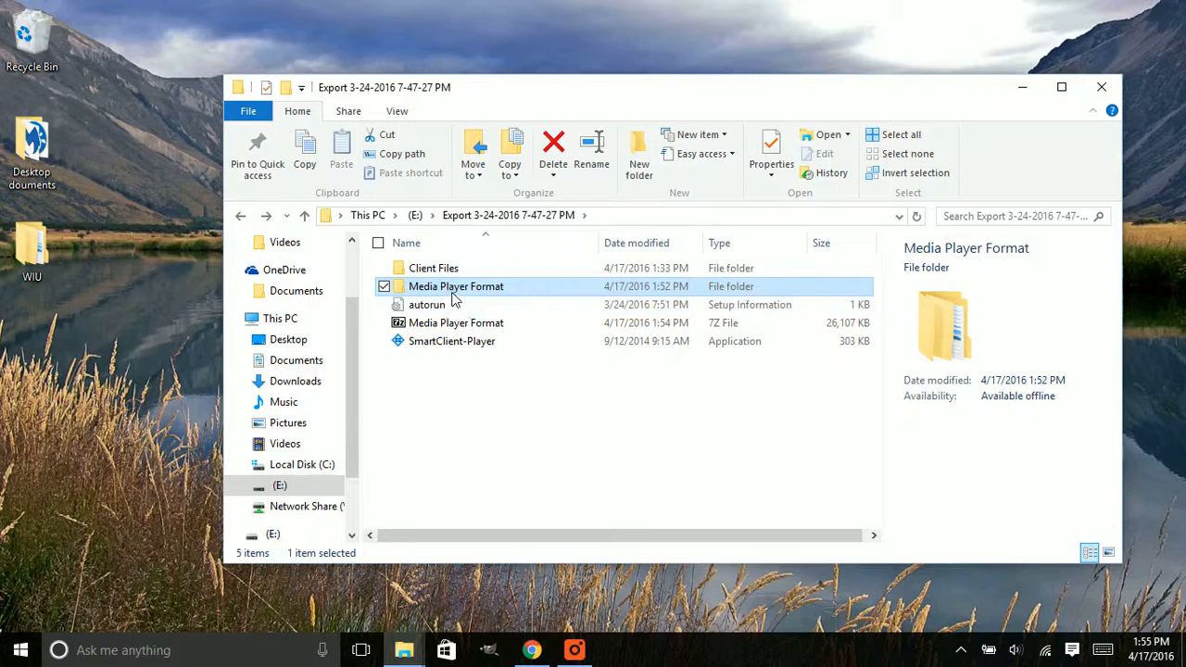
key("shift+Delete")
key("Return")
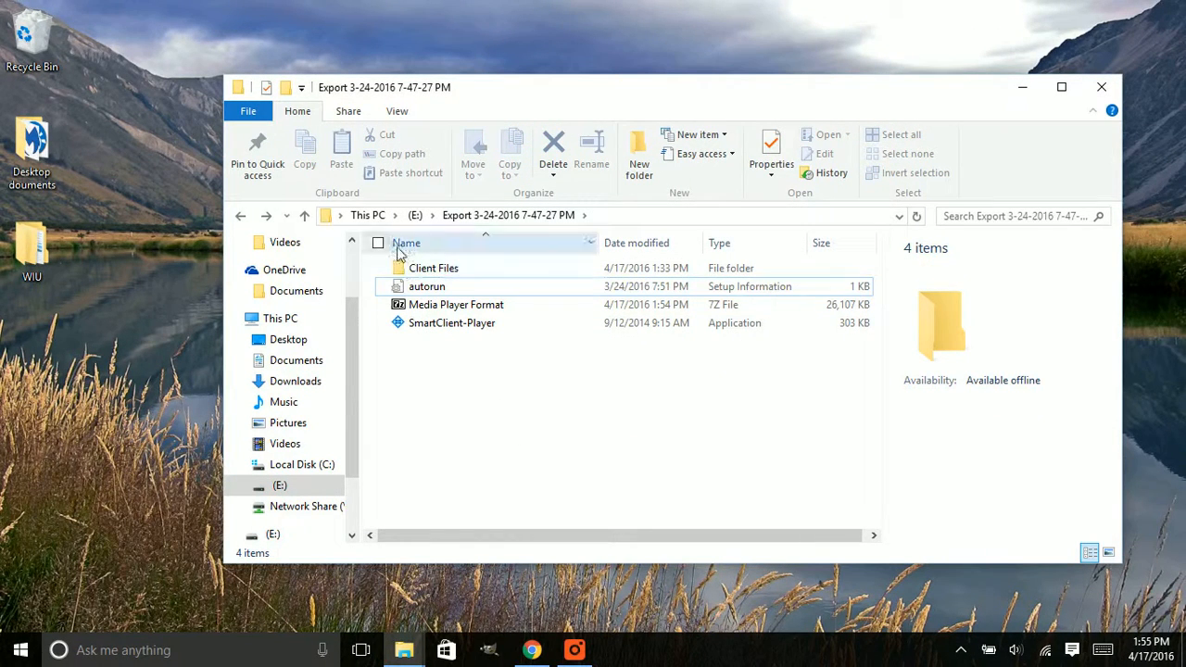
left_click_drag(487, 351, 455, 348)
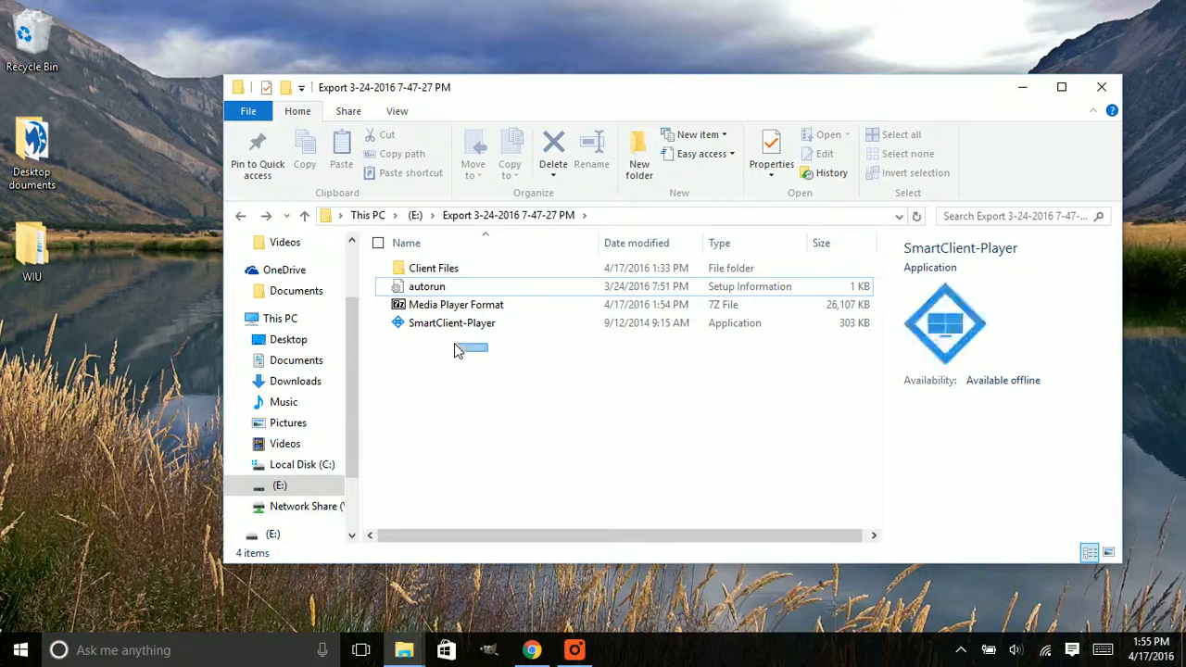
View the Exported Project text document in Client Files, close it and return to the export folder
double_click(441, 276)
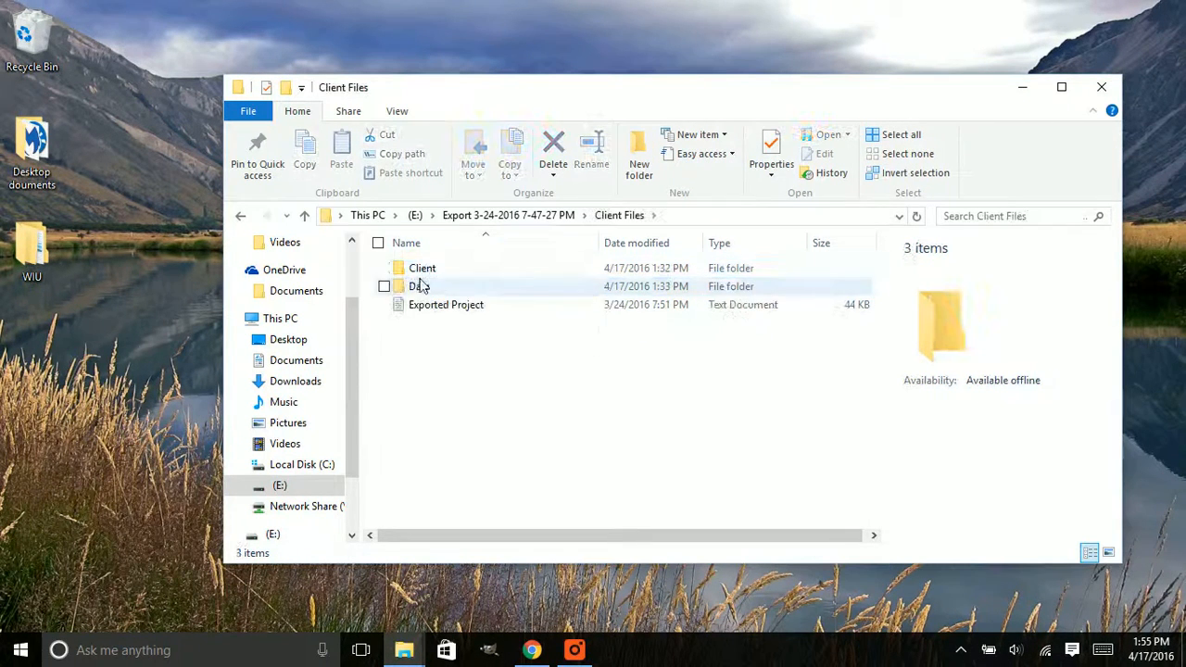
double_click(427, 308)
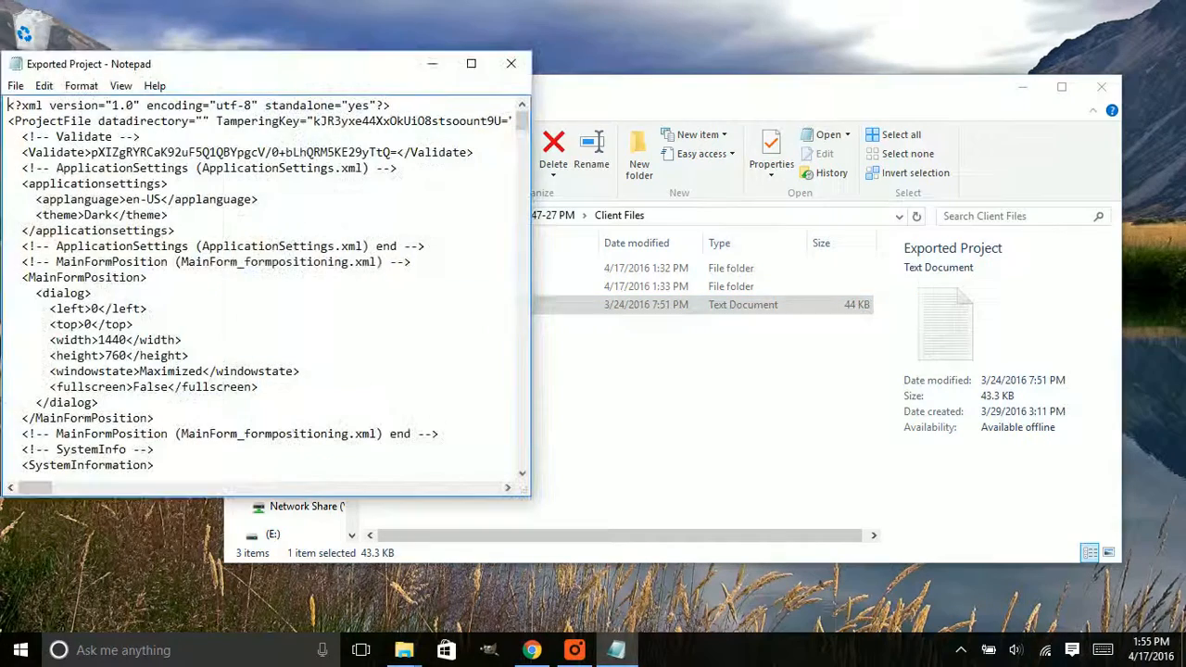
left_click(511, 63)
left_click(238, 215)
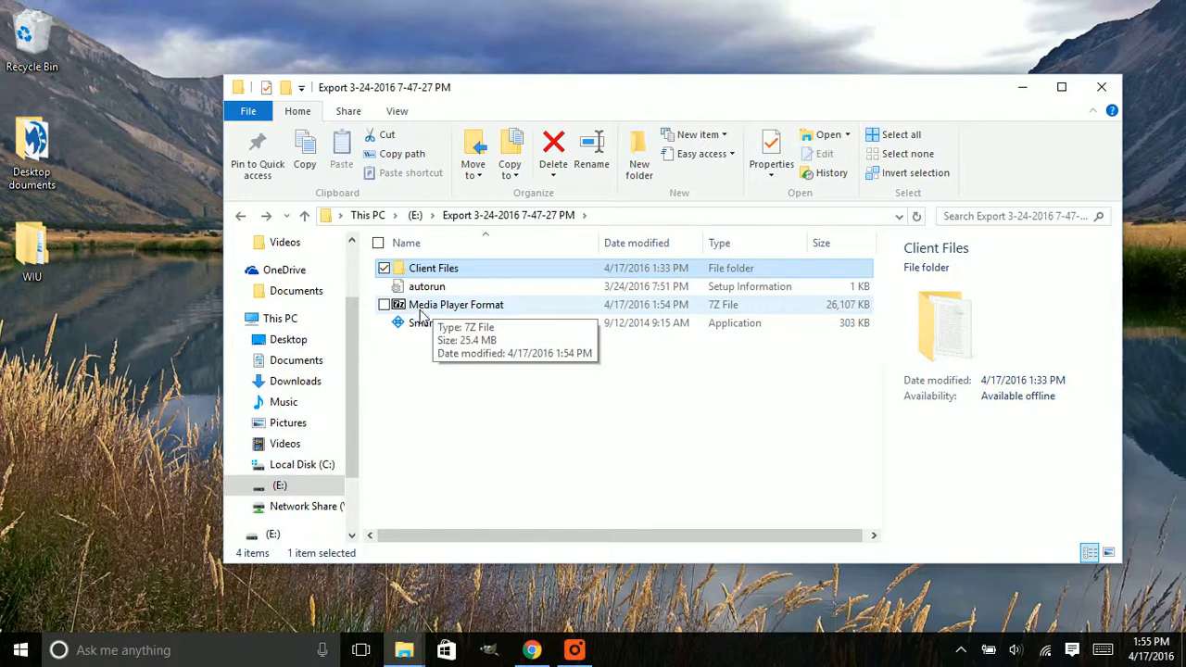
Open the Media Player Format 7Z archive in 7-Zip and browse through its camera subfolder to the AVI video
double_click(428, 309)
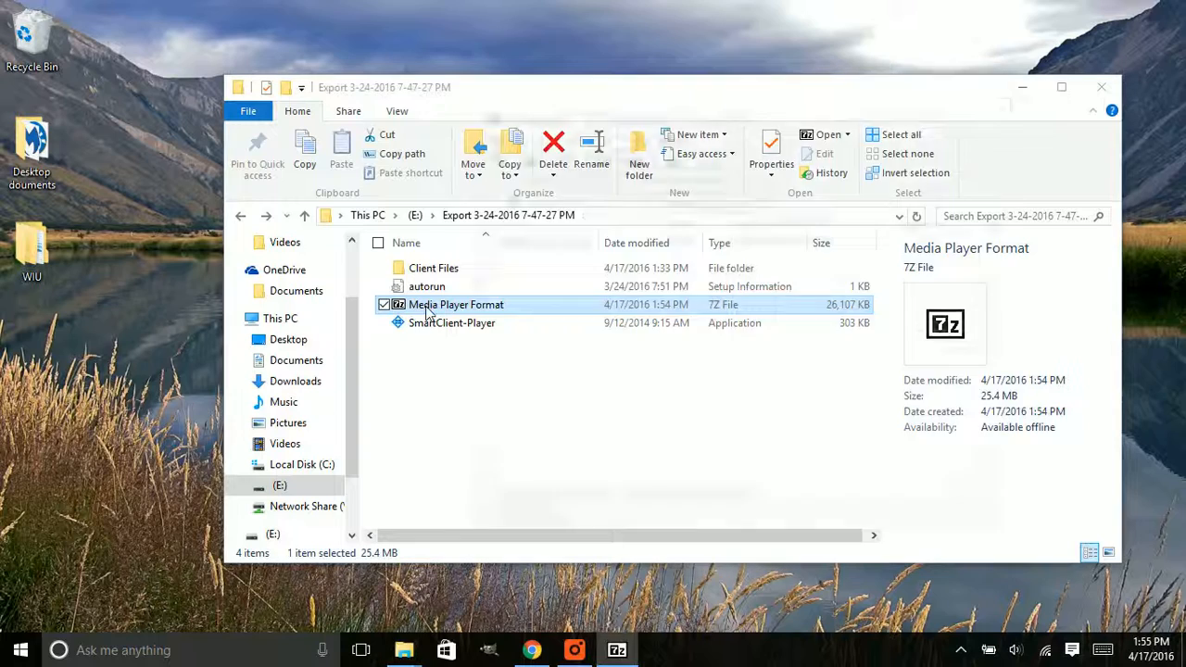
left_click_drag(648, 116, 571, 120)
double_click(425, 247)
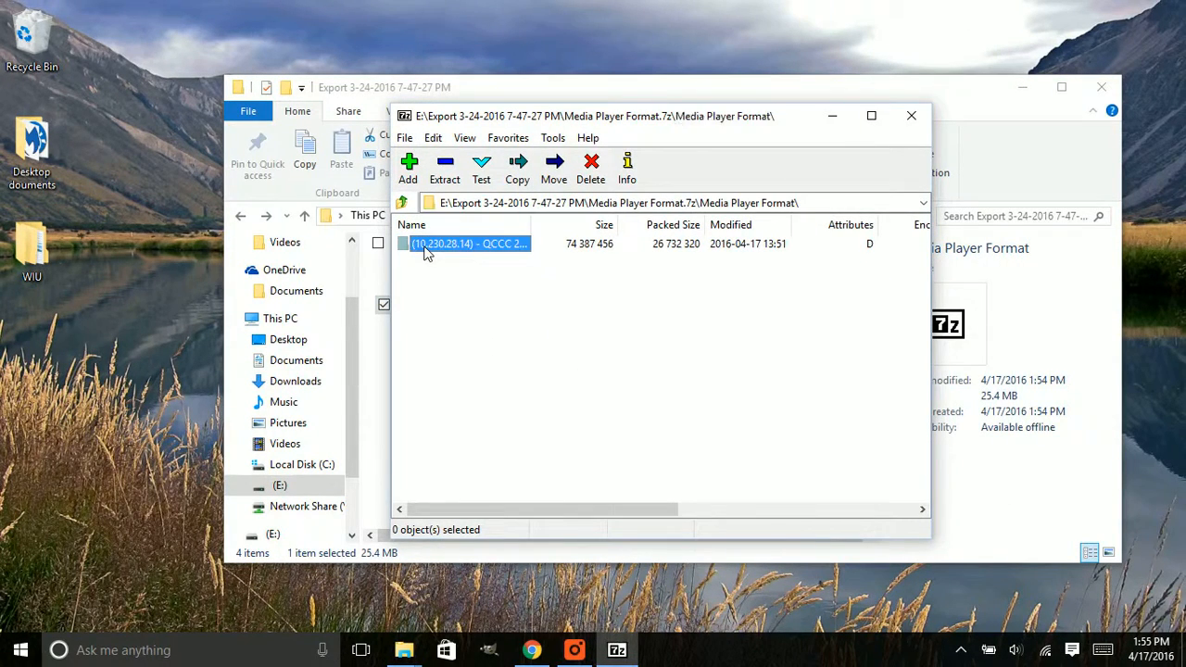
double_click(461, 246)
left_click(472, 250)
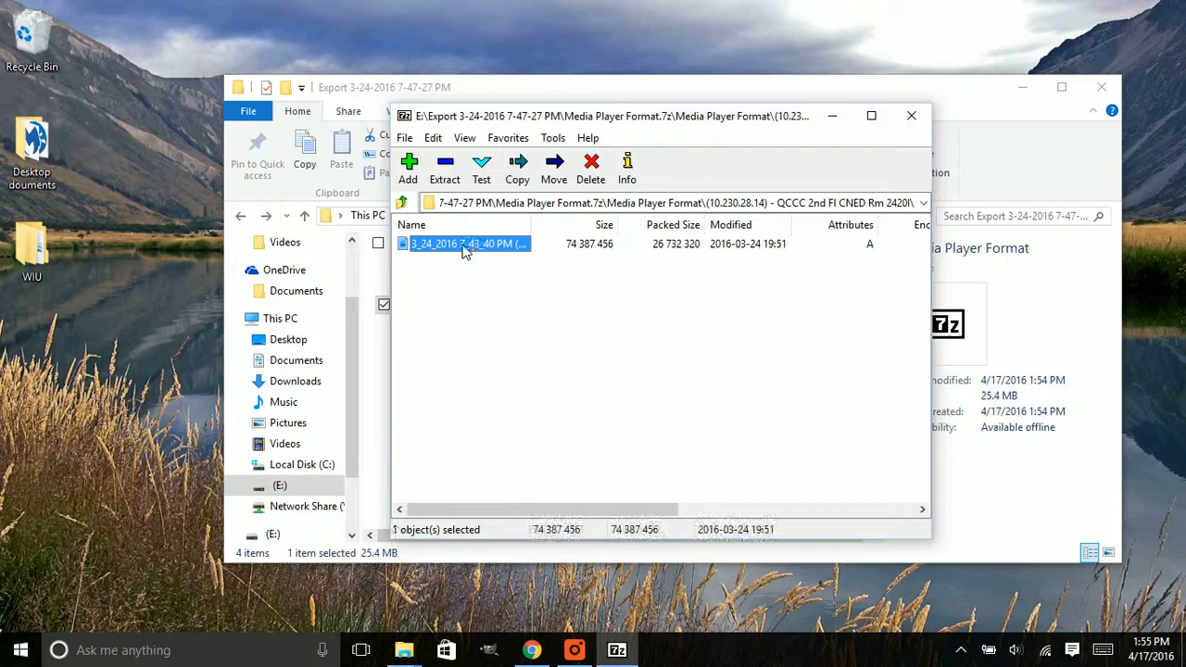
left_click(405, 262)
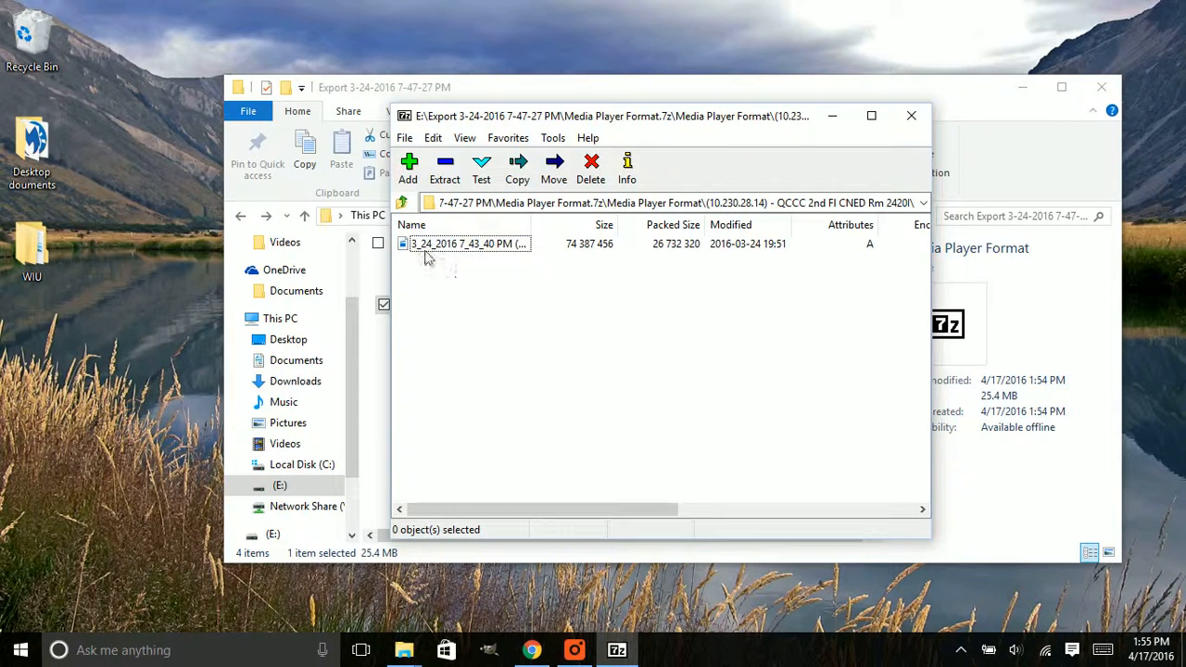
Open the archived AVI video by entering the archive password, view its playback and close the player
double_click(406, 248)
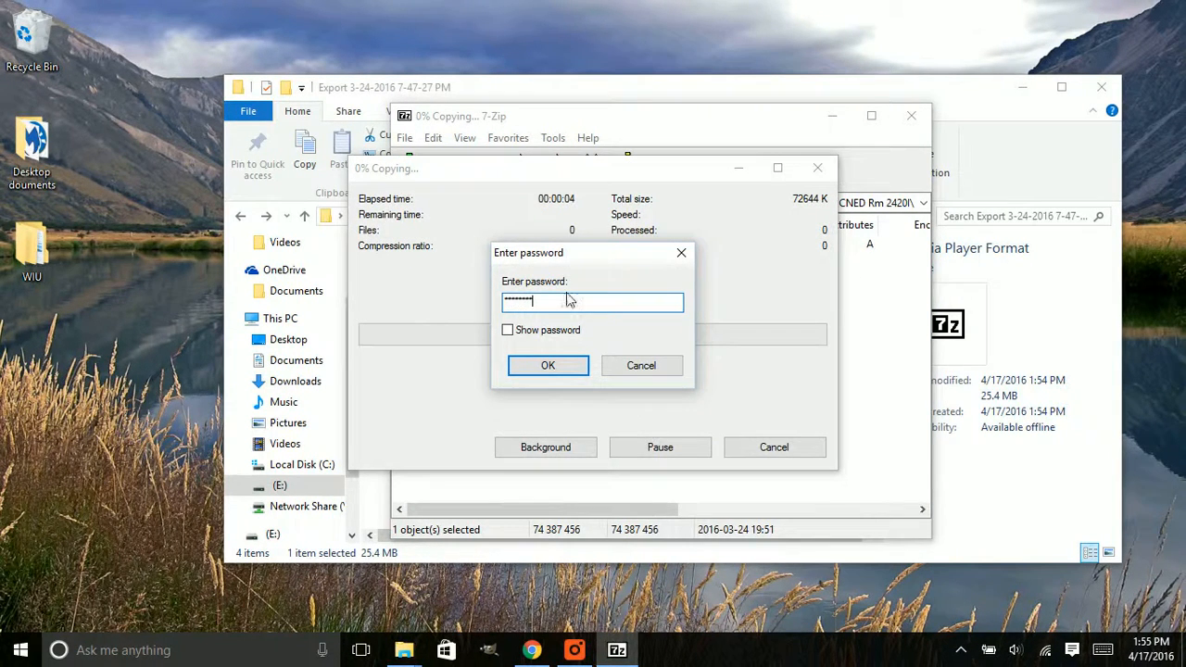
left_click(541, 369)
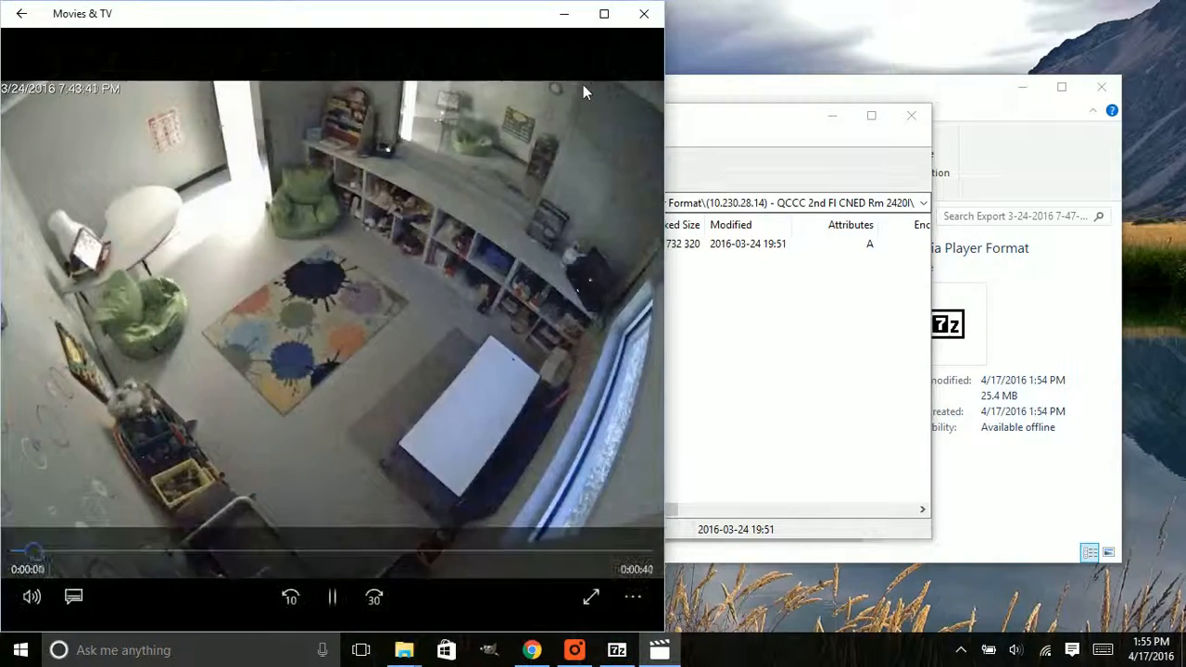
left_click_drag(457, 23, 801, 32)
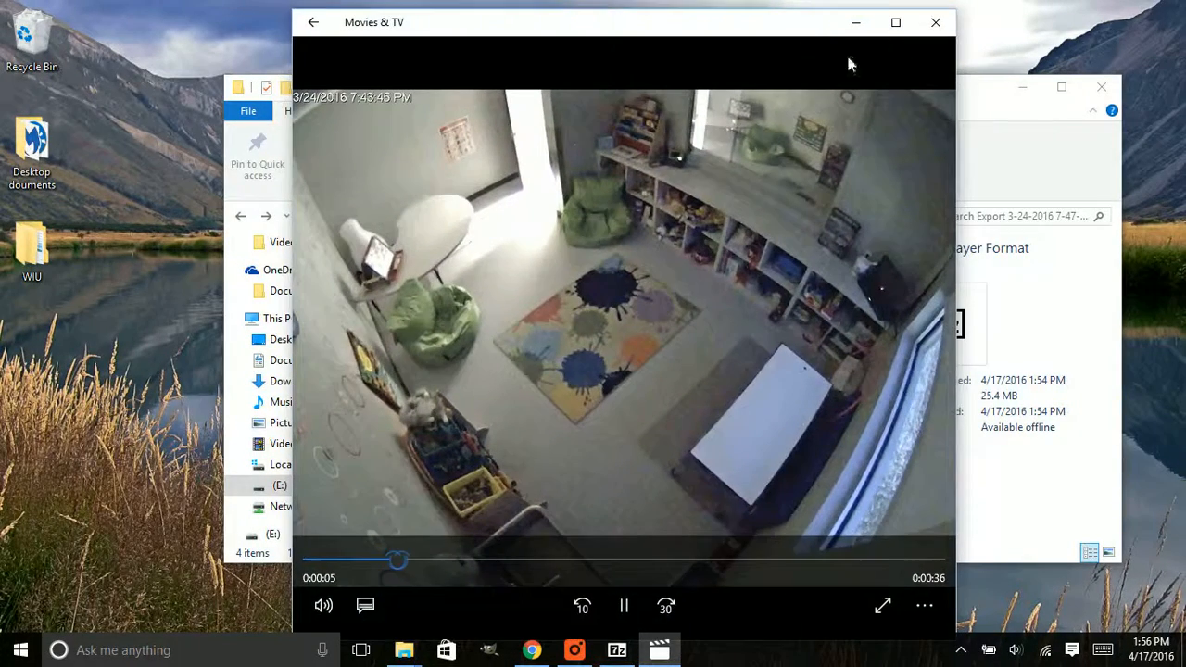
left_click(938, 26)
Play the archived AVI video again in the same 7-Zip session, close the player and close the archive window
left_click(534, 283)
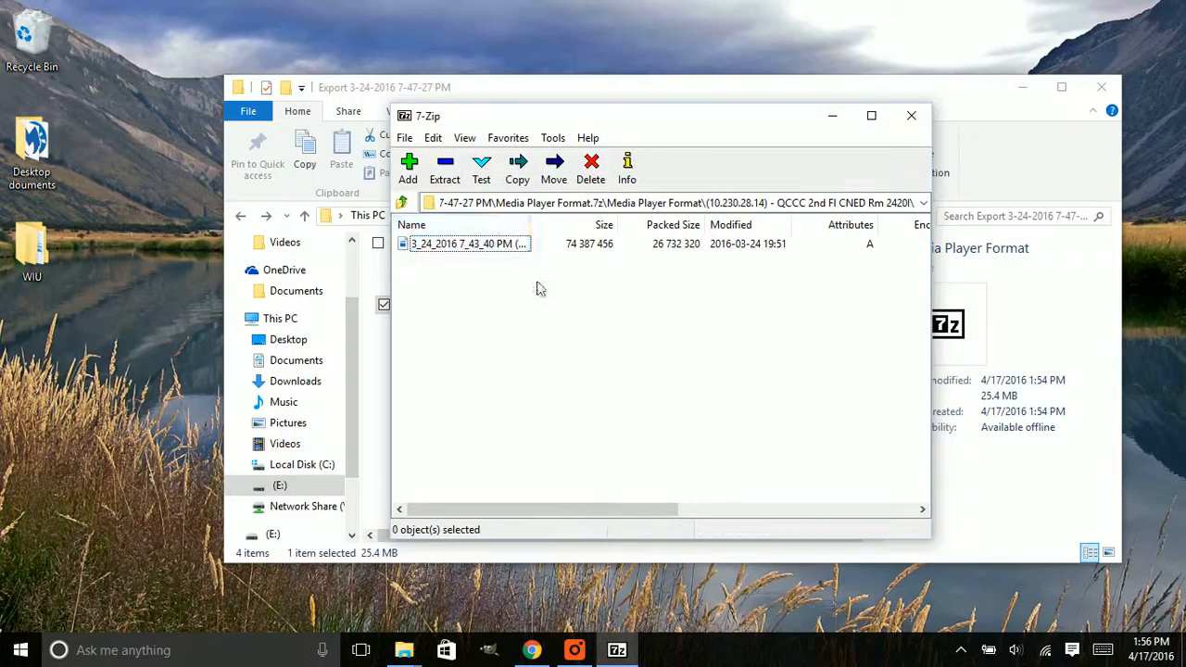
left_click_drag(701, 120, 612, 94)
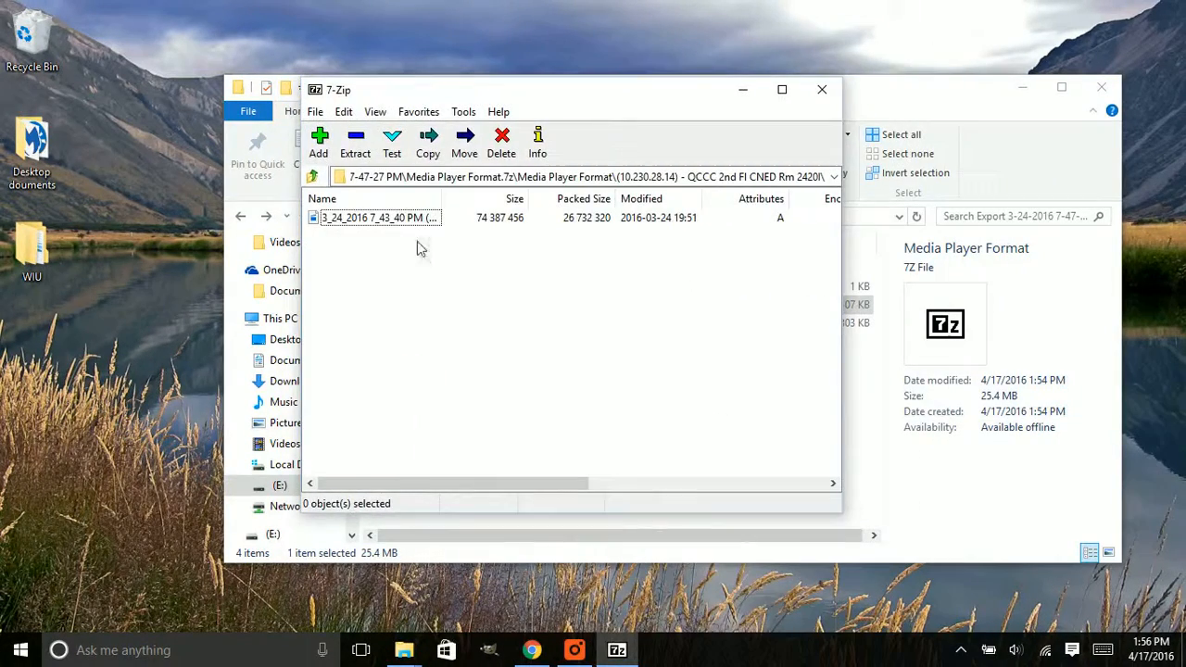
double_click(398, 225)
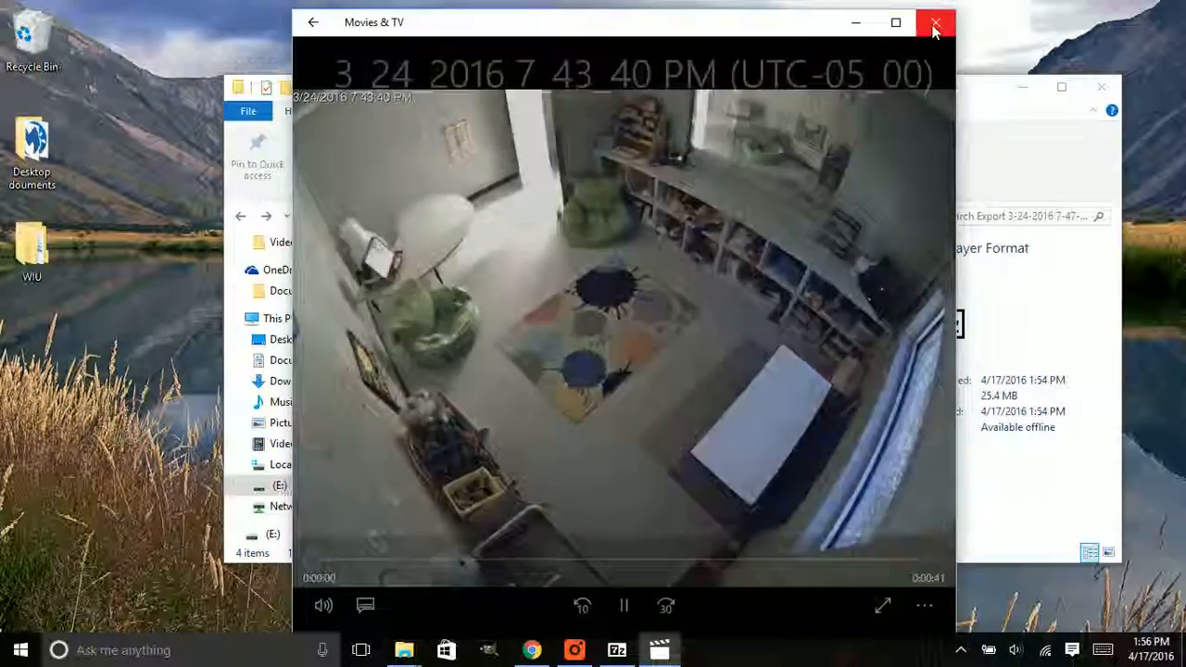
left_click(934, 28)
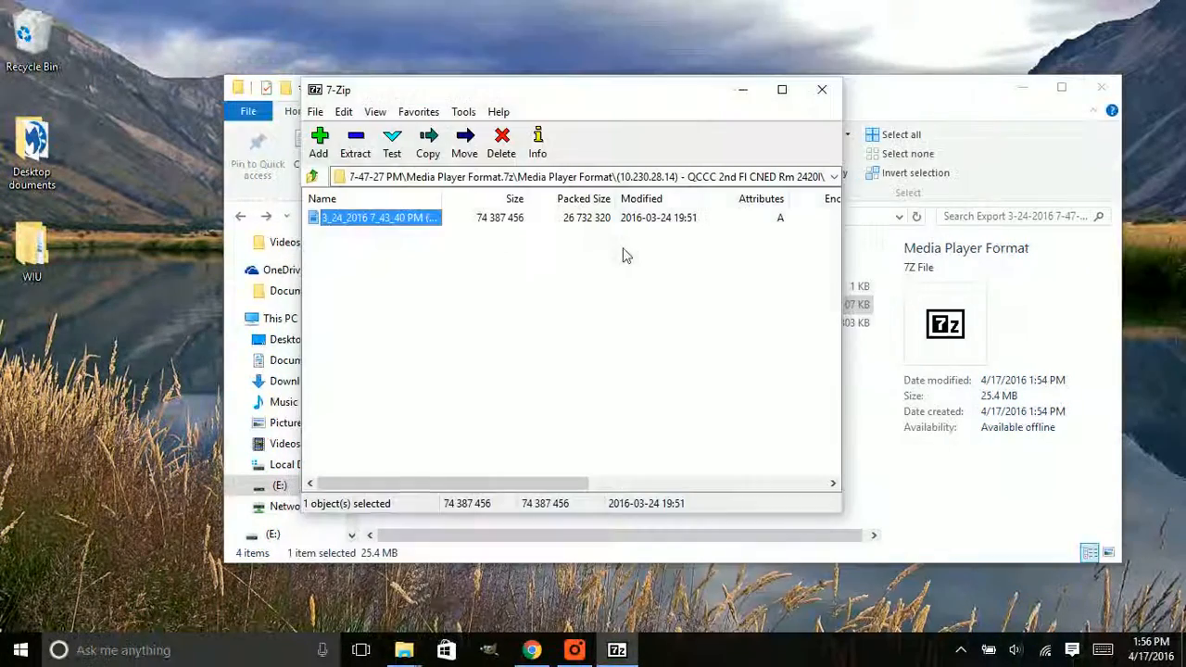
left_click(625, 254)
left_click_drag(695, 97, 786, 119)
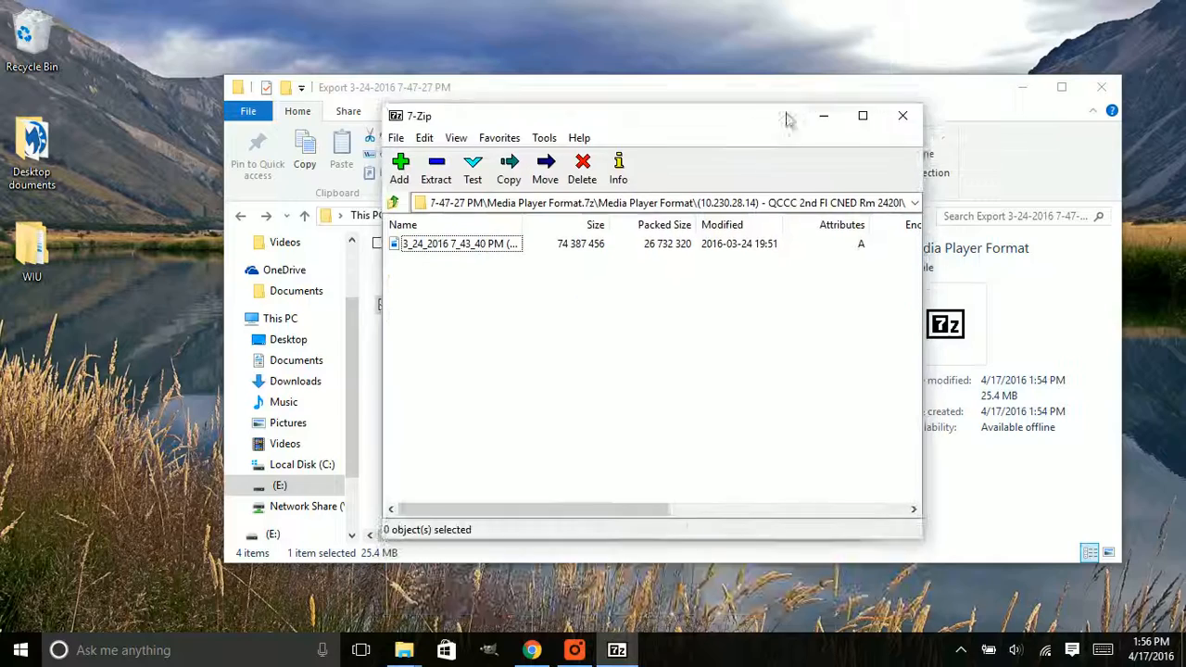
left_click(904, 118)
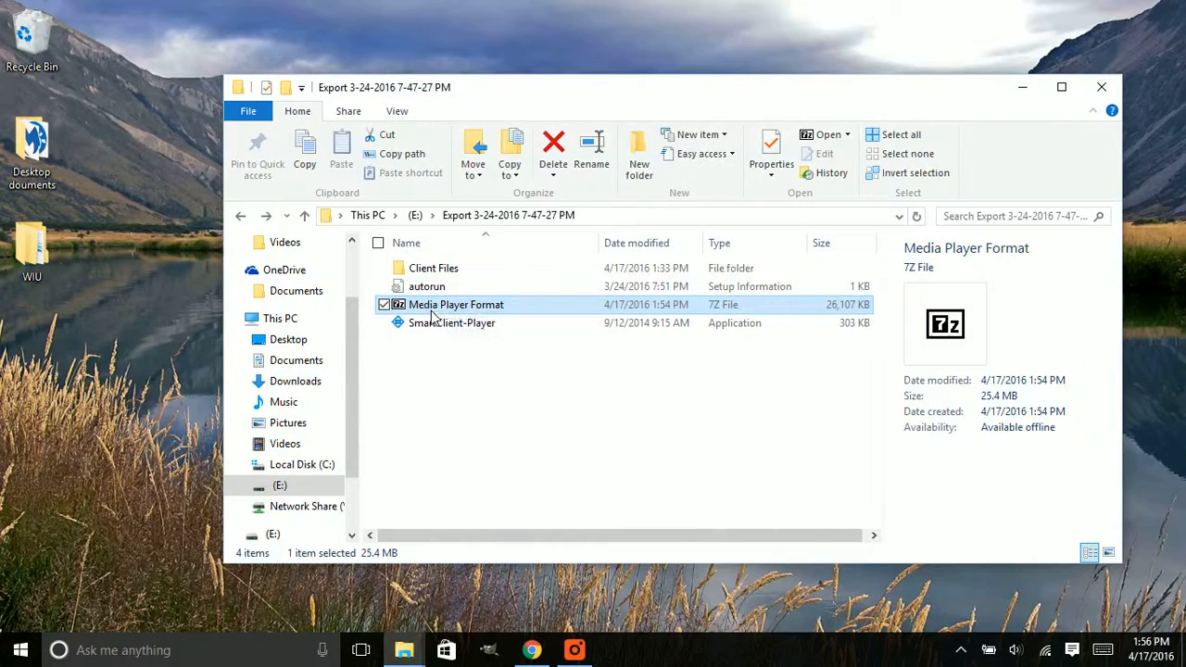
Reopen the Media Player Format archive, try to open its AVI video, cancel the password request and close 7-Zip
double_click(453, 247)
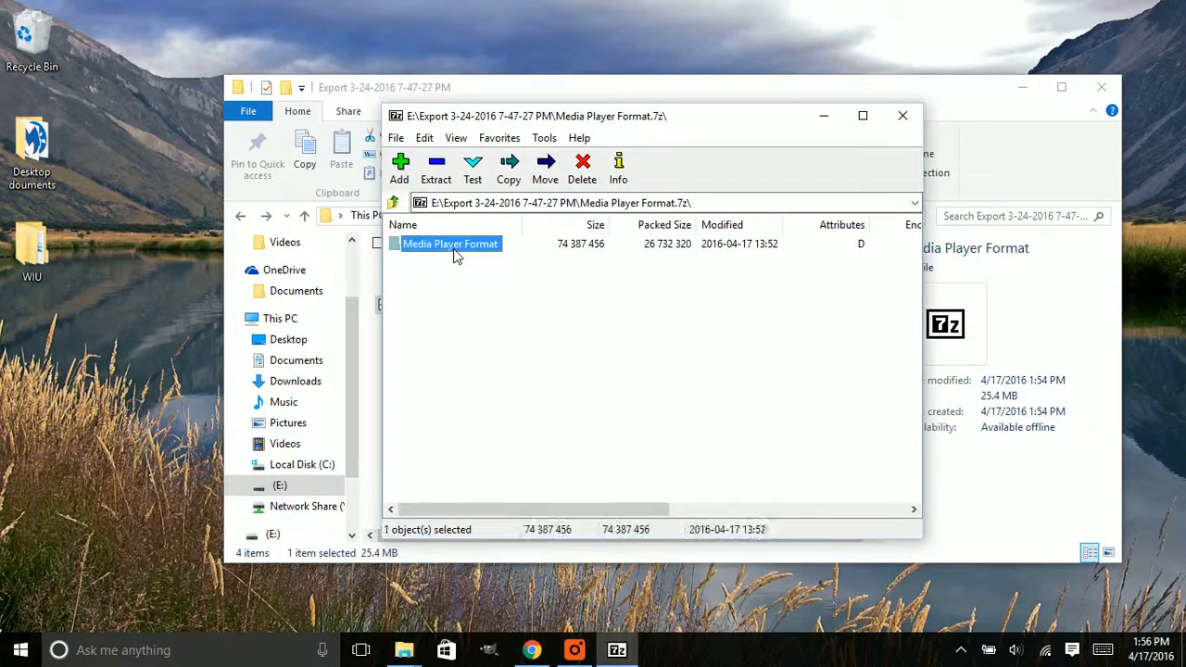
double_click(453, 248)
double_click(453, 247)
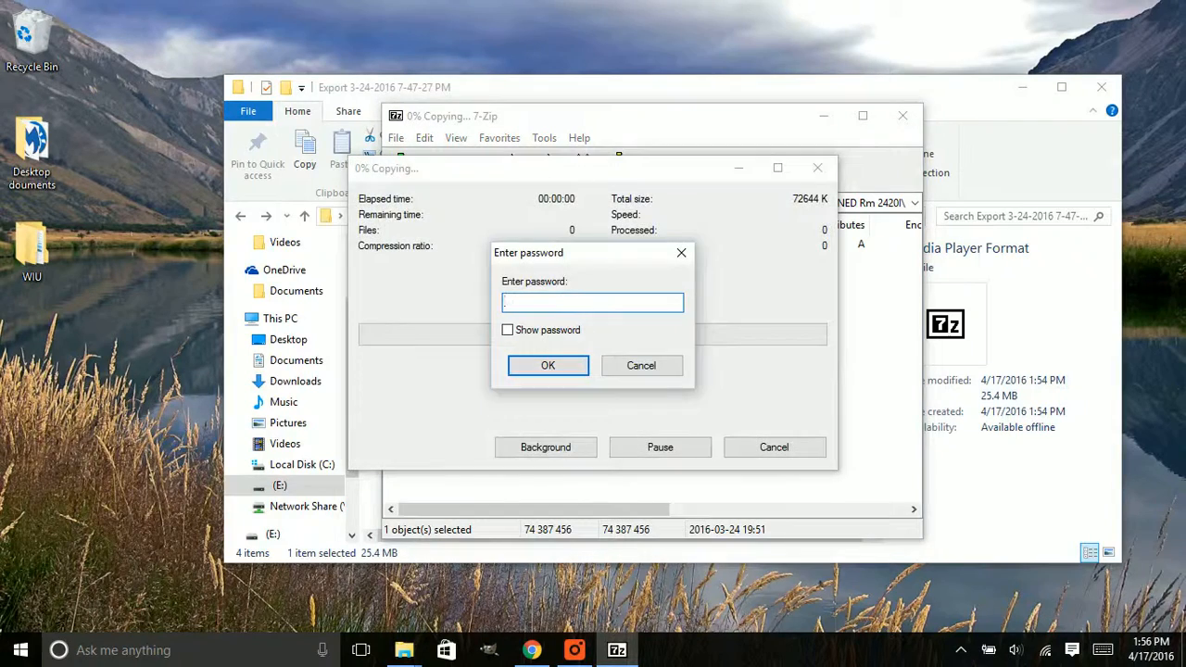
left_click(640, 366)
left_click(902, 116)
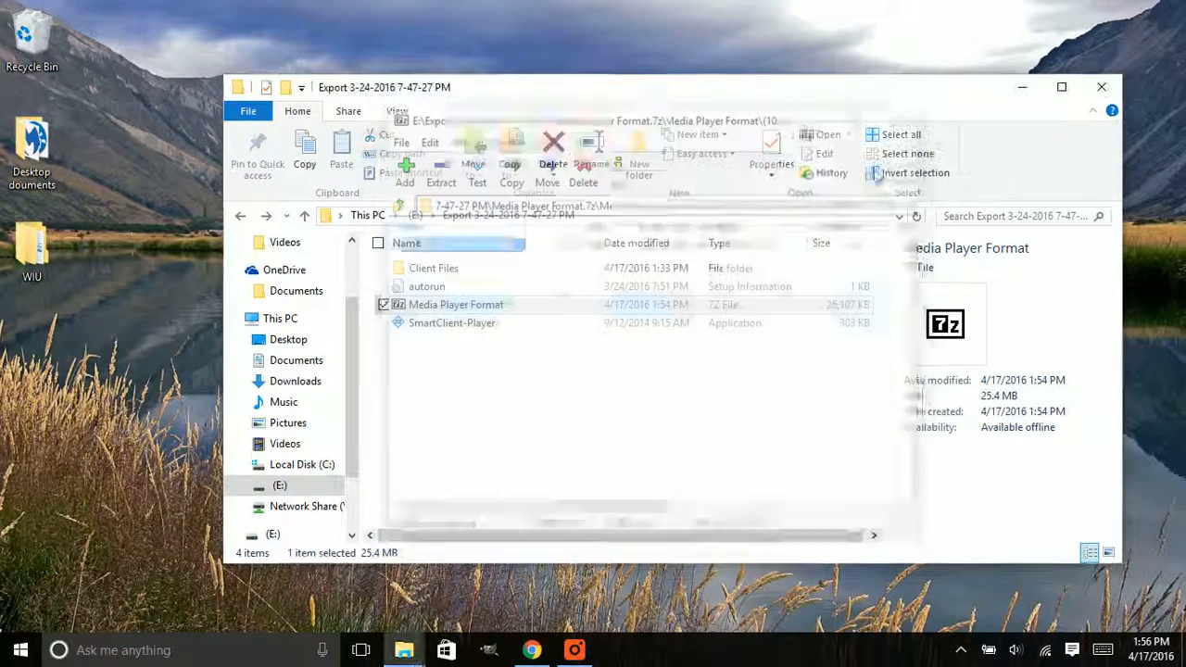
Return to the E: drive's root folder and close the File Explorer window
left_click(240, 216)
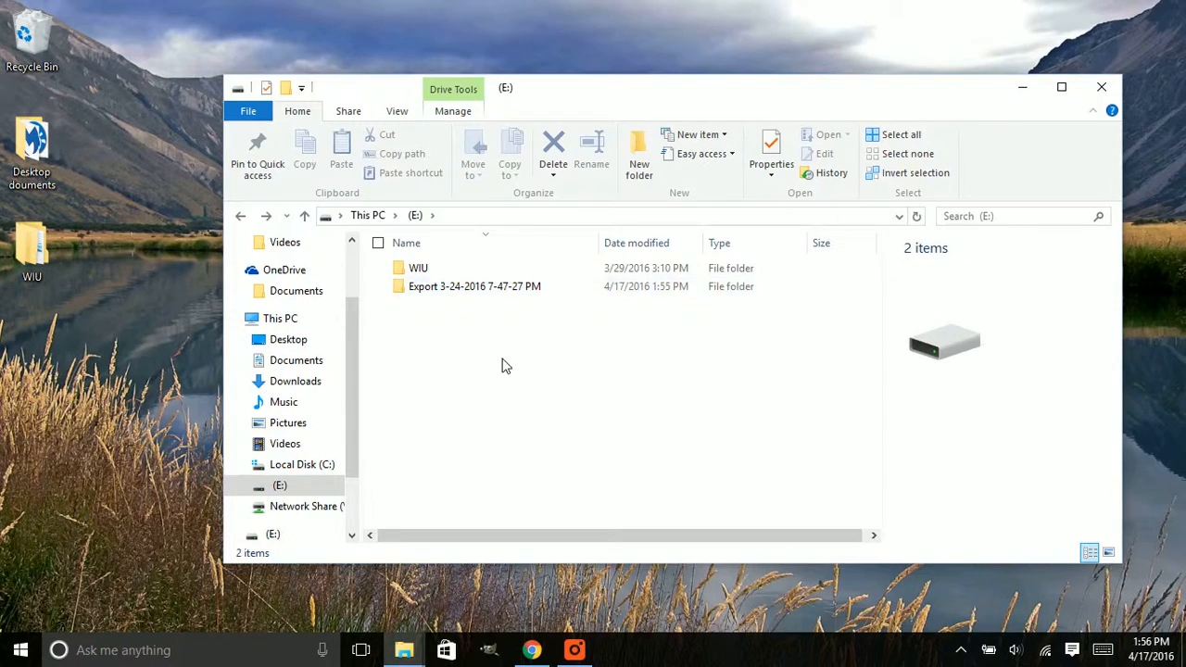
left_click_drag(677, 98, 604, 117)
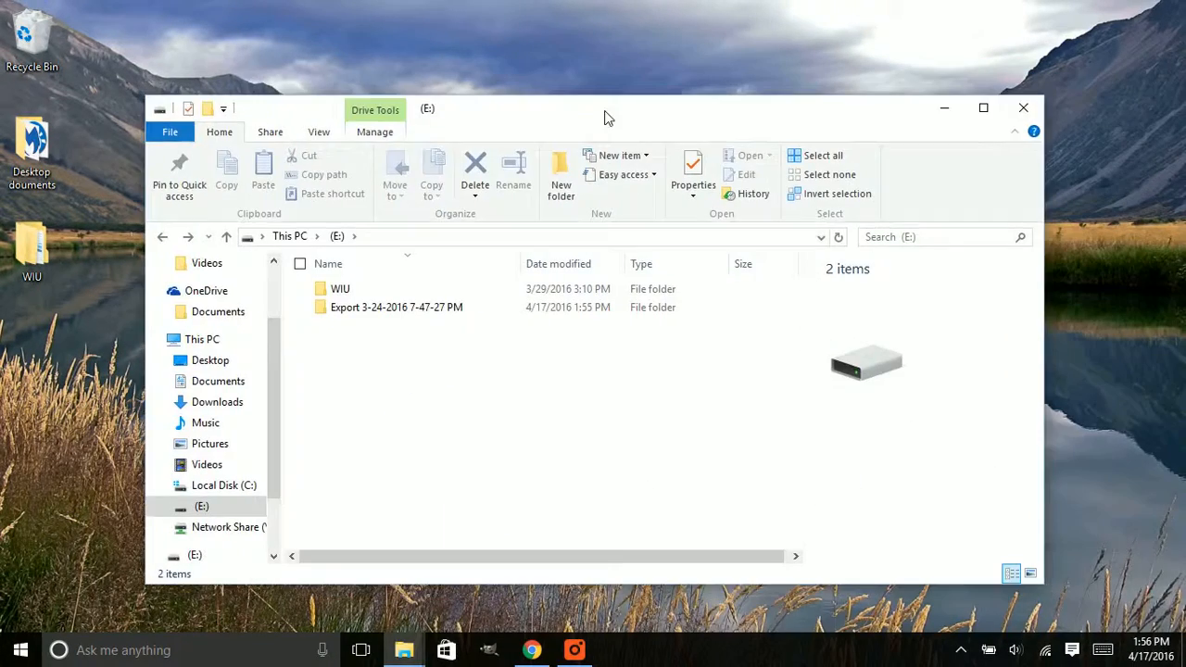
left_click(1025, 110)
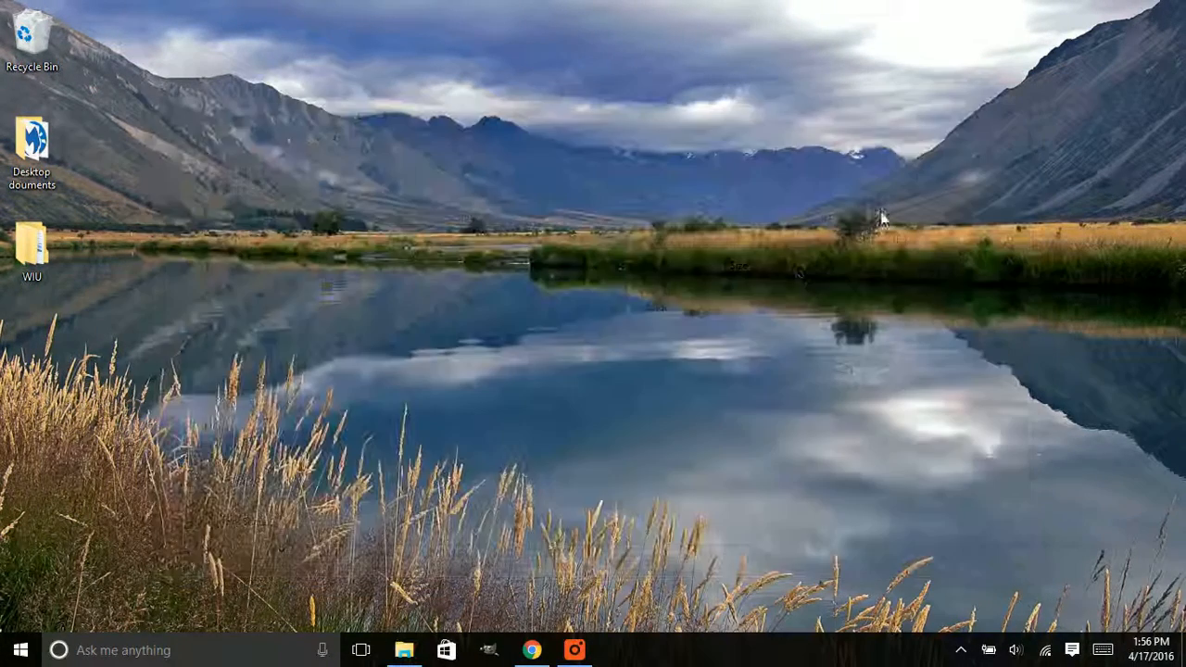
Switch to Chrome and display the Western Illinois University Counselor Education page
left_click(532, 651)
left_click(90, 11)
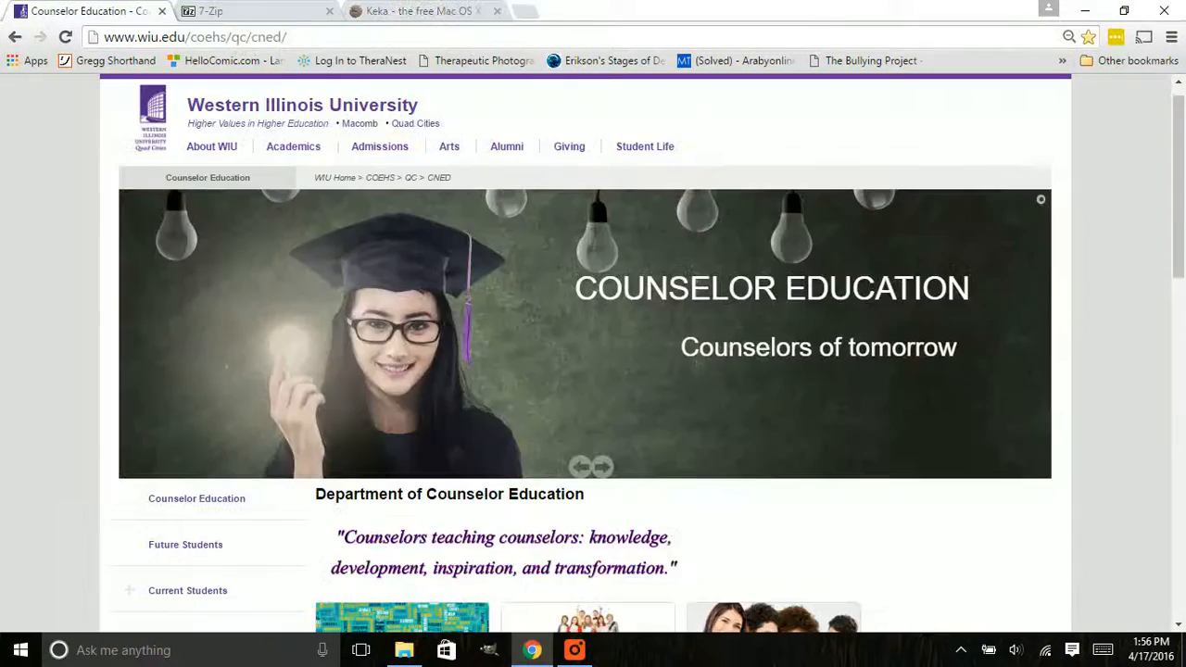